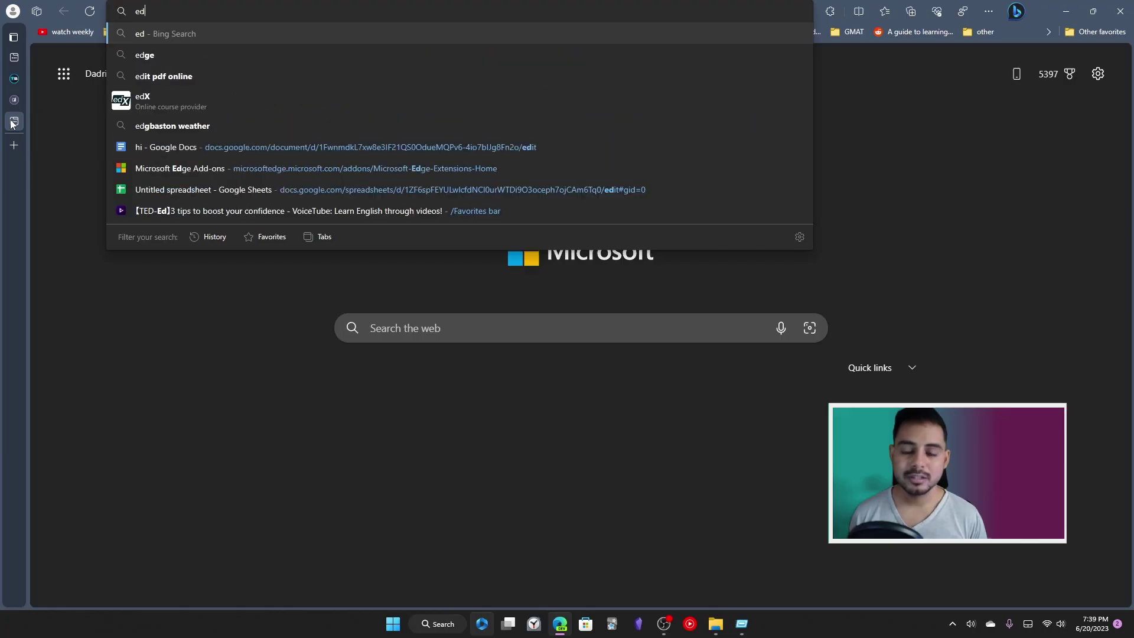
# Step: Search the web for "edge canary" and open the Microsoft Edge Insider channels download page
pyautogui.write('ge canary')
pyautogui.press('Return')
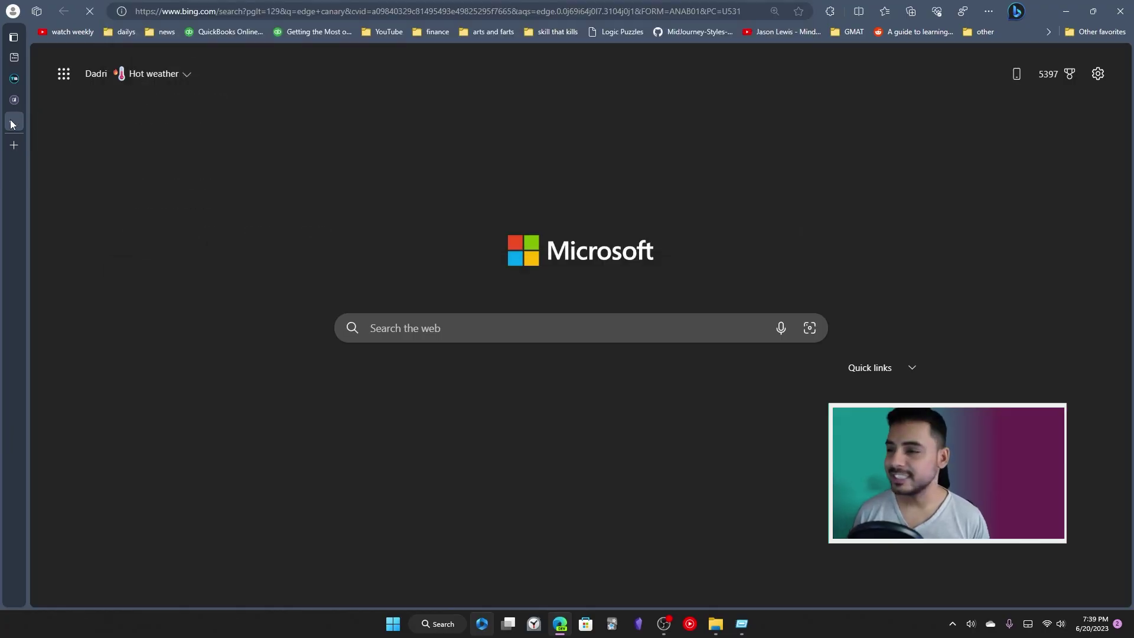
pyautogui.click(215, 233)
pyautogui.click(15, 100)
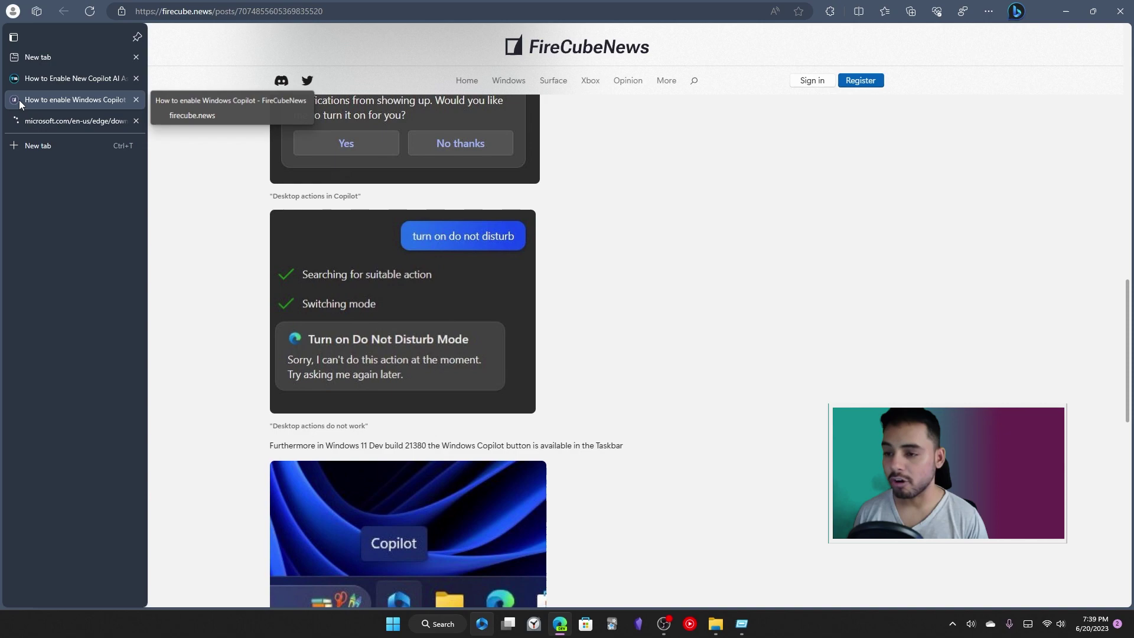
pyautogui.click(52, 124)
pyautogui.scroll(-9, 459, 286)
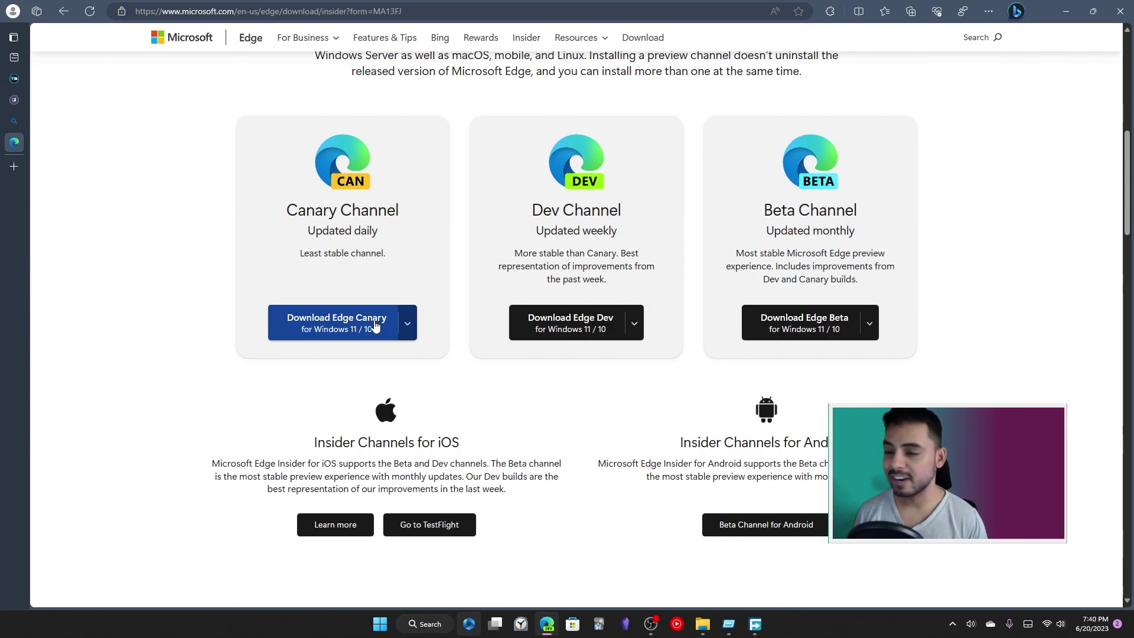
# Step: Download the Canary Channel setup for Windows 11 / 10 and run MicrosoftEdgeSetupCanary.exe
pyautogui.click(756, 621)
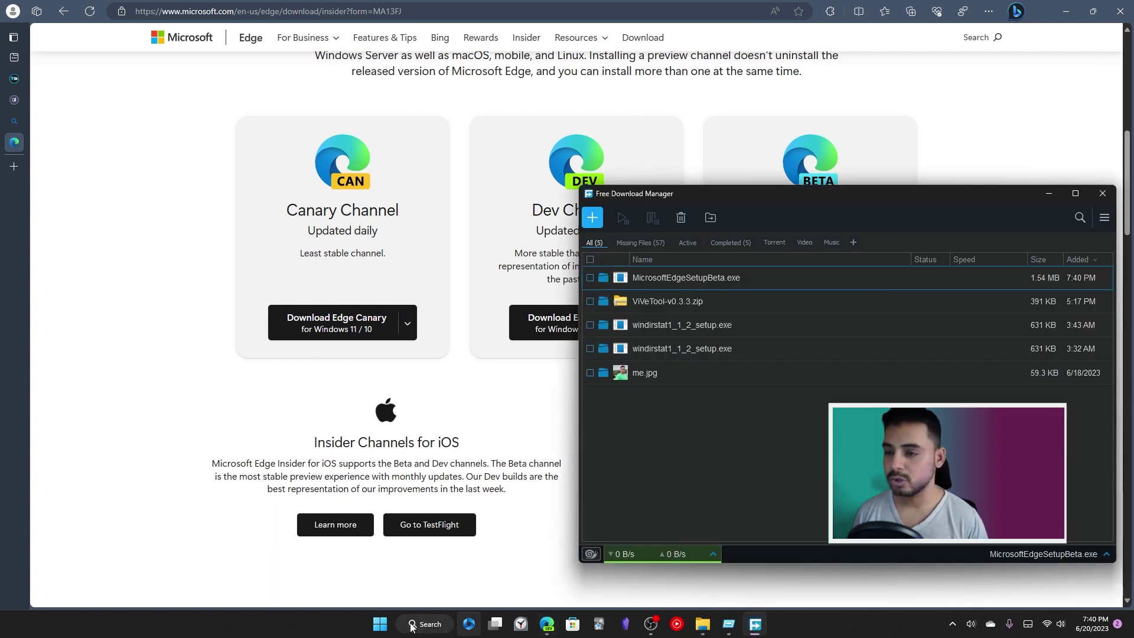
pyautogui.click(380, 622)
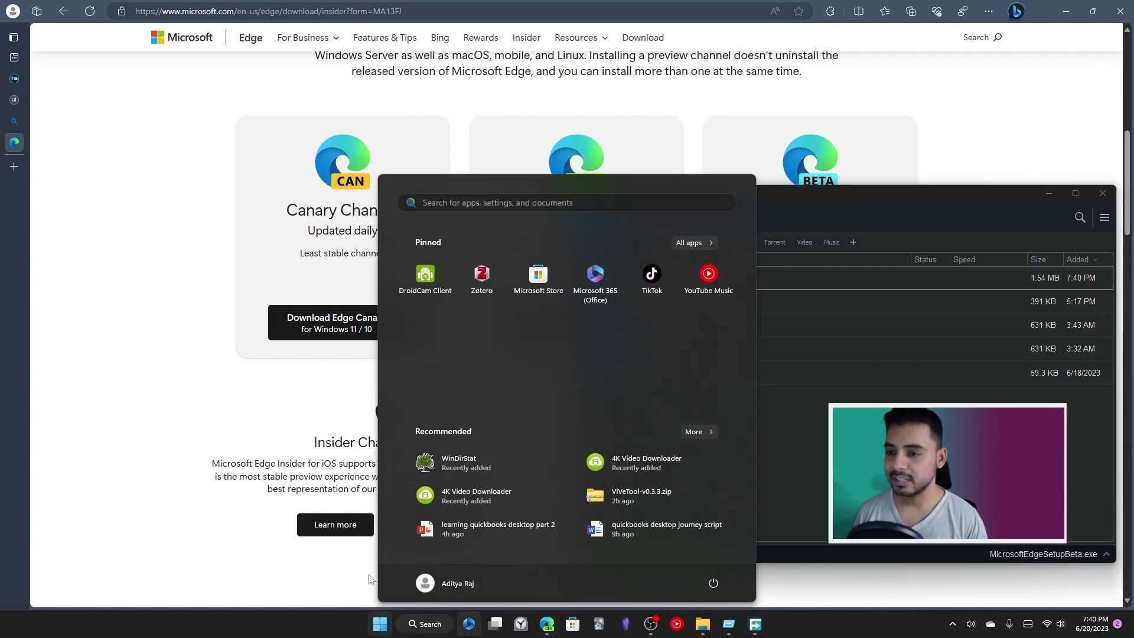
pyautogui.click(324, 329)
pyautogui.click(733, 406)
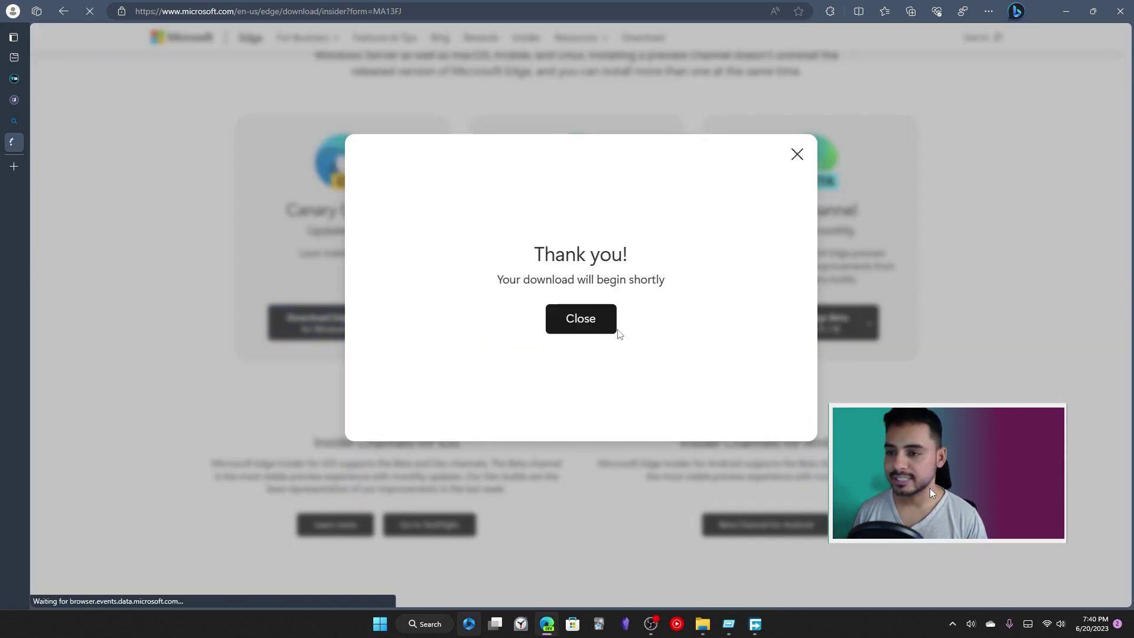
pyautogui.press('Return')
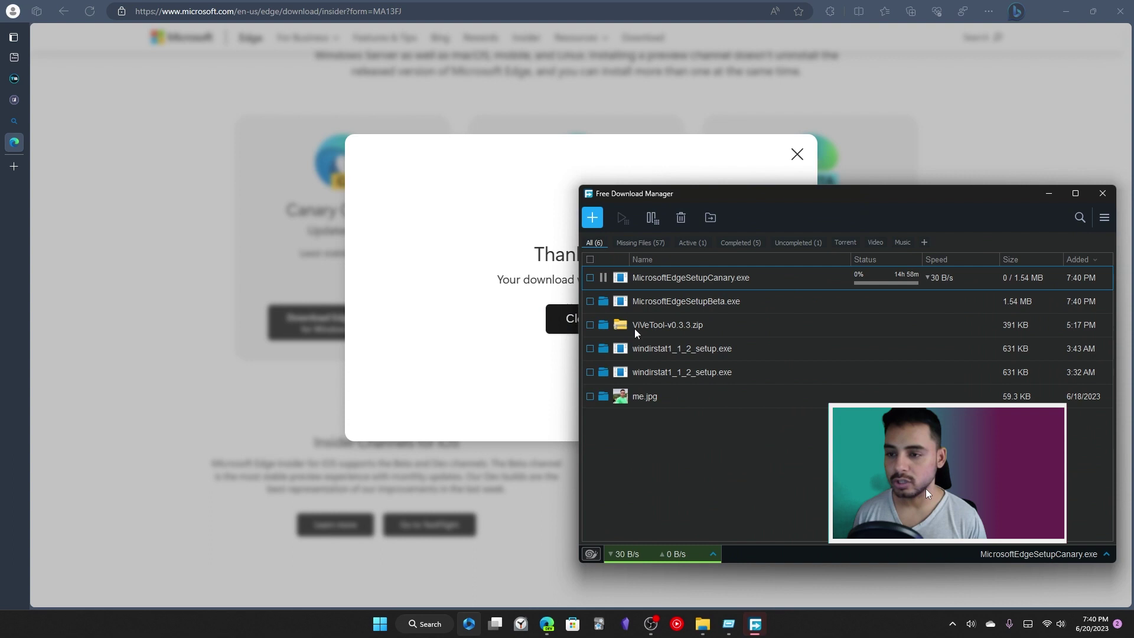
pyautogui.doubleClick(688, 277)
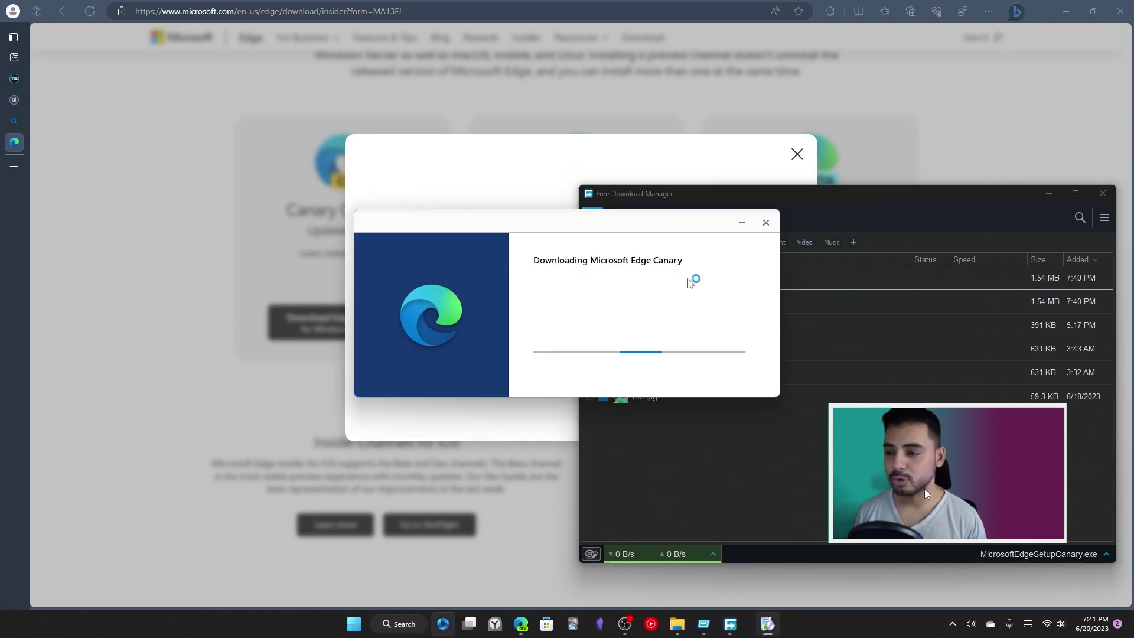
pyautogui.click(1102, 193)
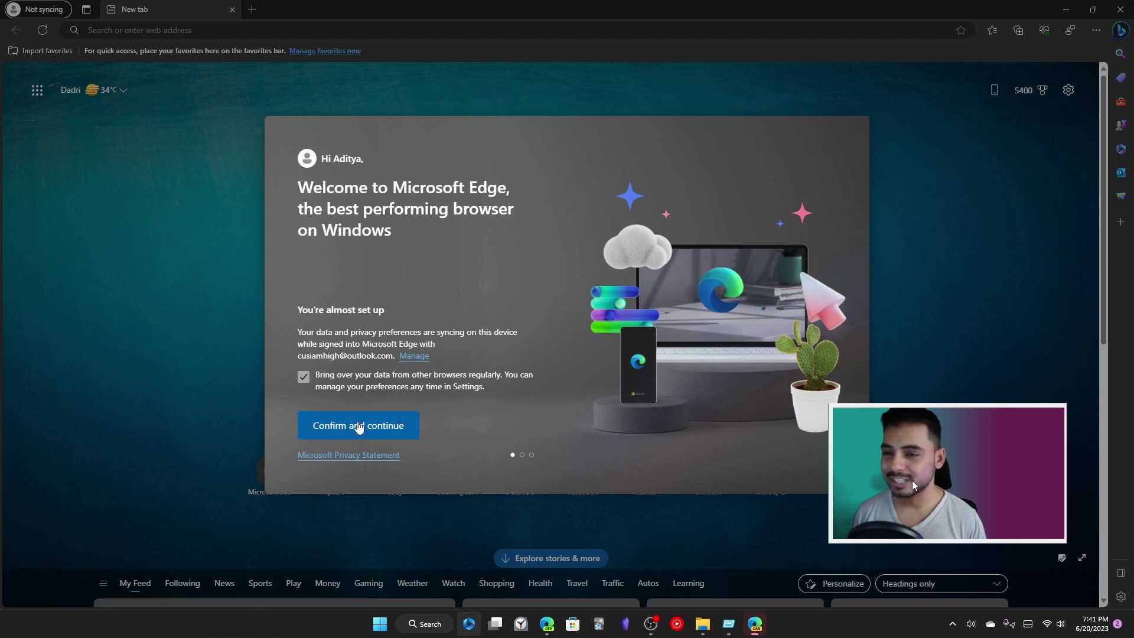
# Step: Complete the Edge welcome setup, accepting the data-sharing options and choosing the Vertical tab layout without pinning any websites
pyautogui.click(358, 426)
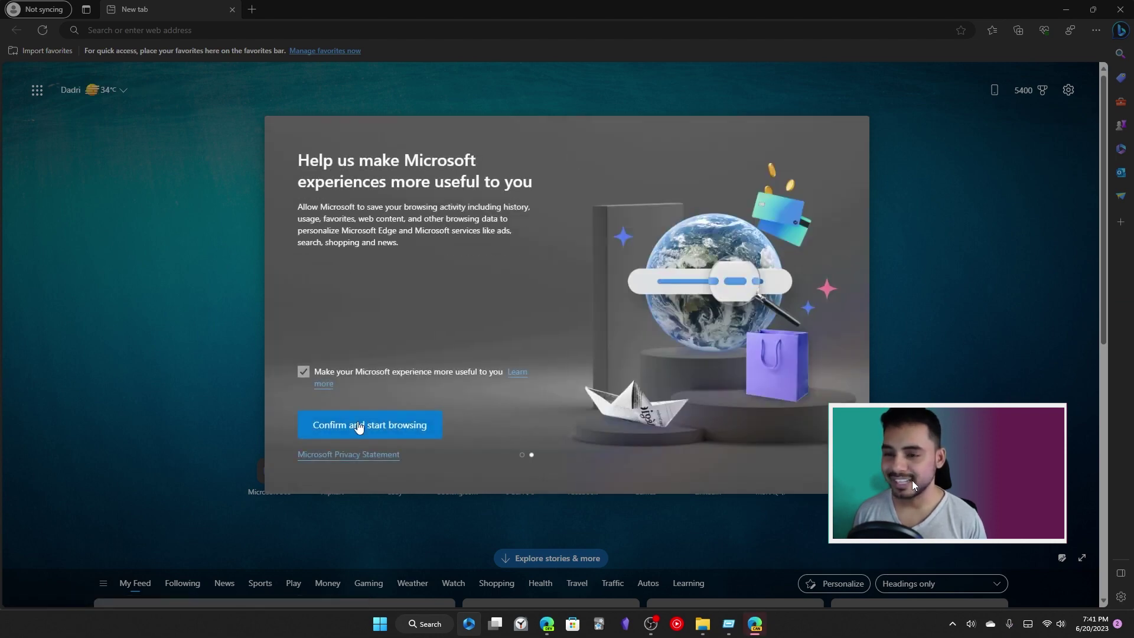
pyautogui.click(358, 426)
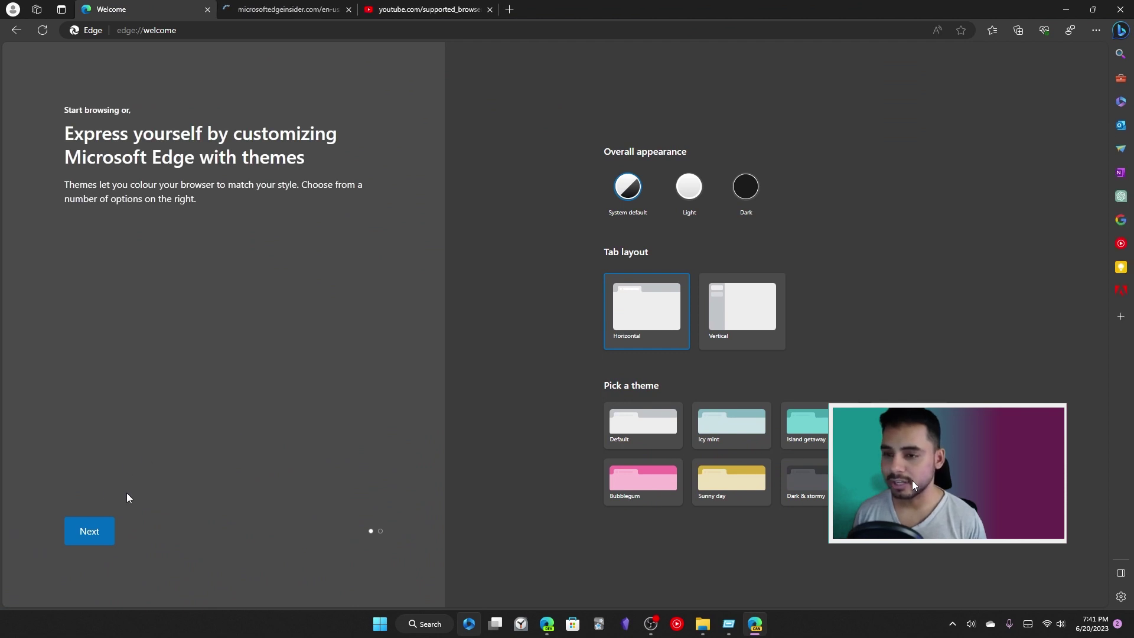
pyautogui.click(90, 526)
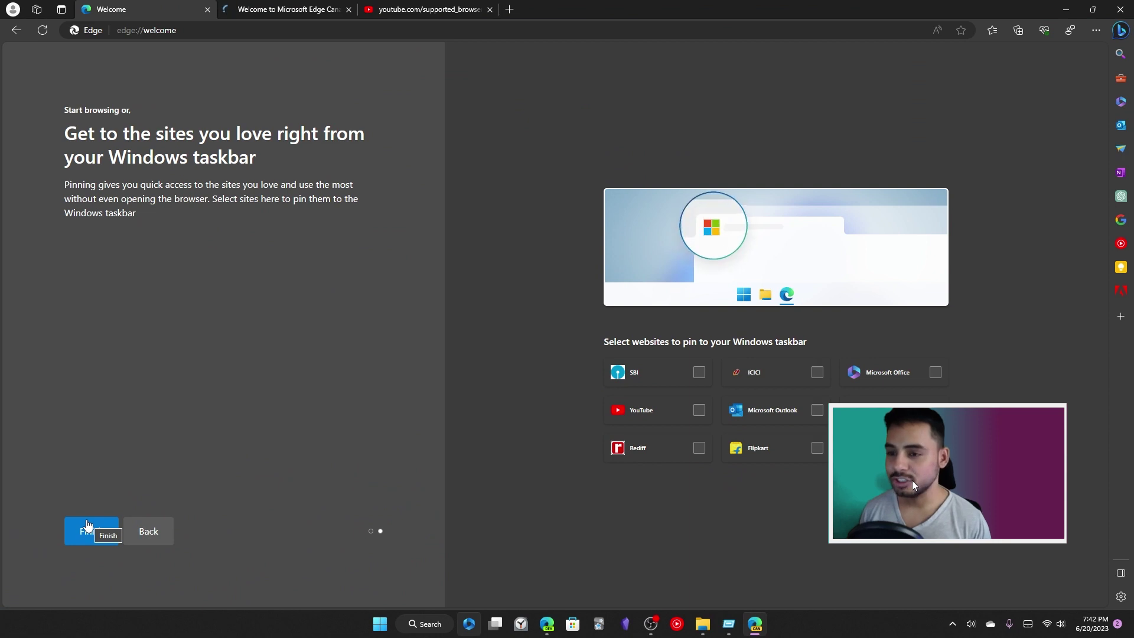
pyautogui.click(145, 529)
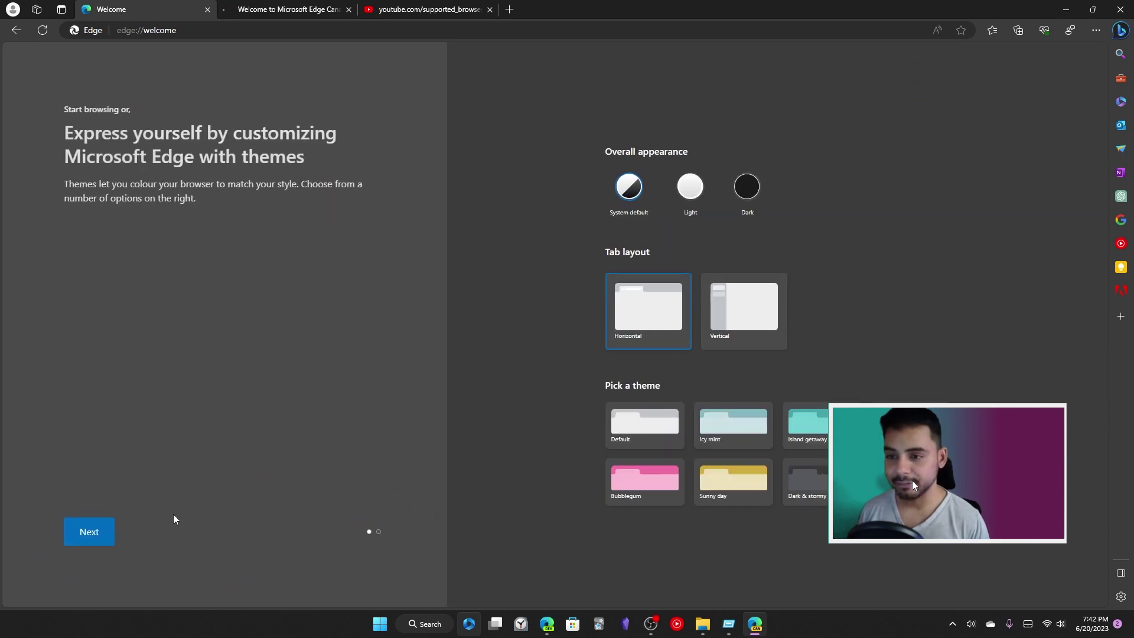
pyautogui.click(779, 309)
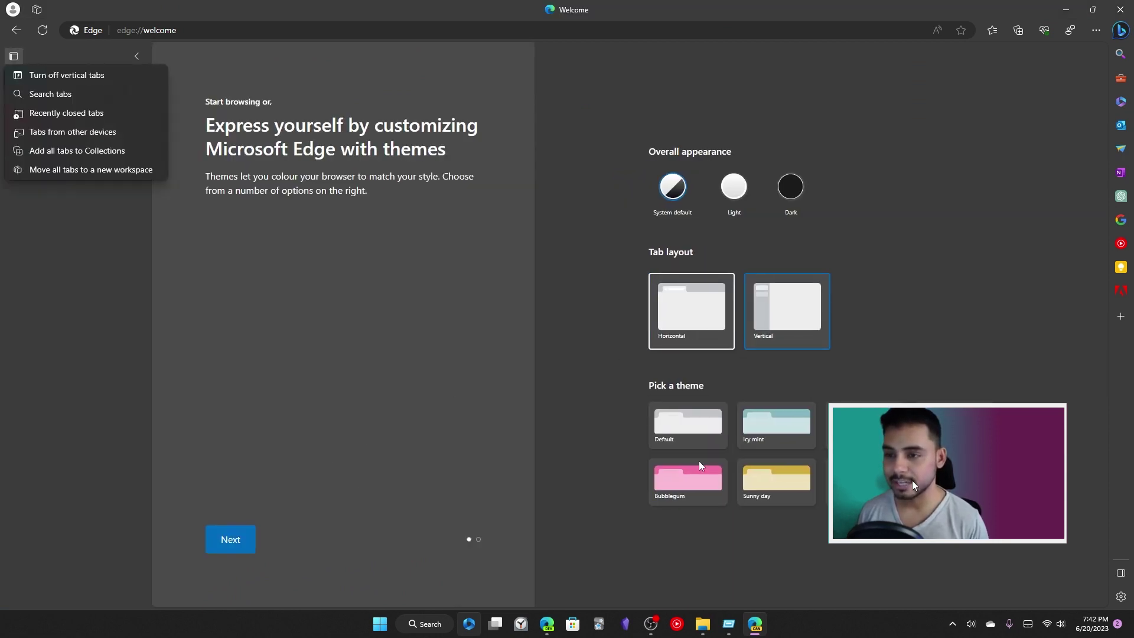
pyautogui.click(239, 535)
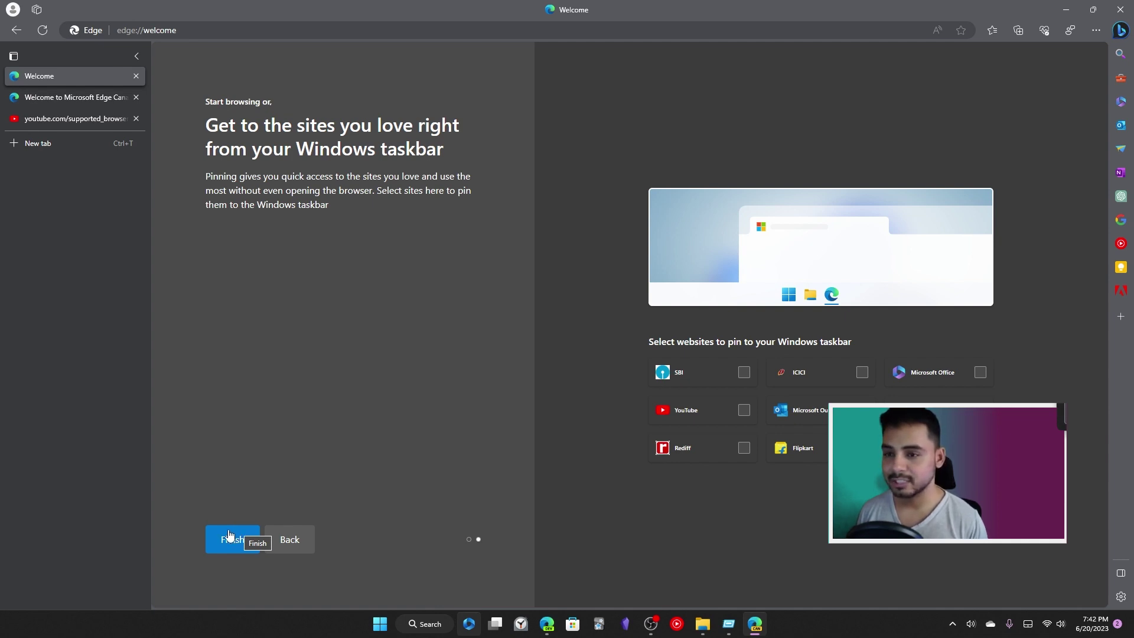
pyautogui.click(230, 537)
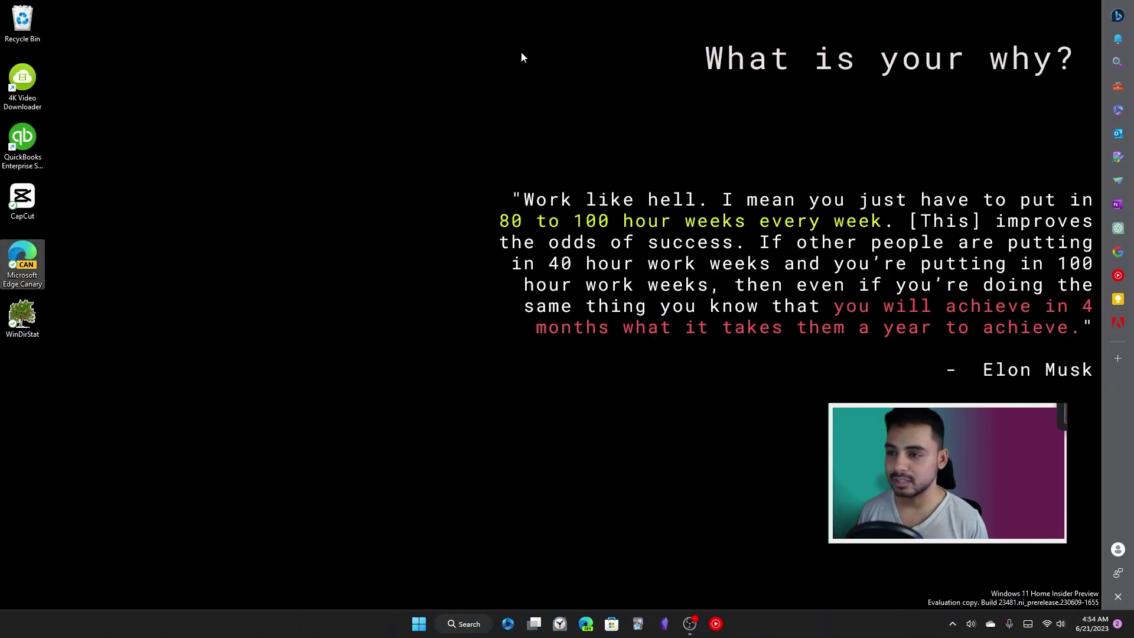
# Step: Start QuickBooks Enterprise Solutions beside the sidebar and open the existing Dark Side Co. company file with the admin password
pyautogui.doubleClick(26, 150)
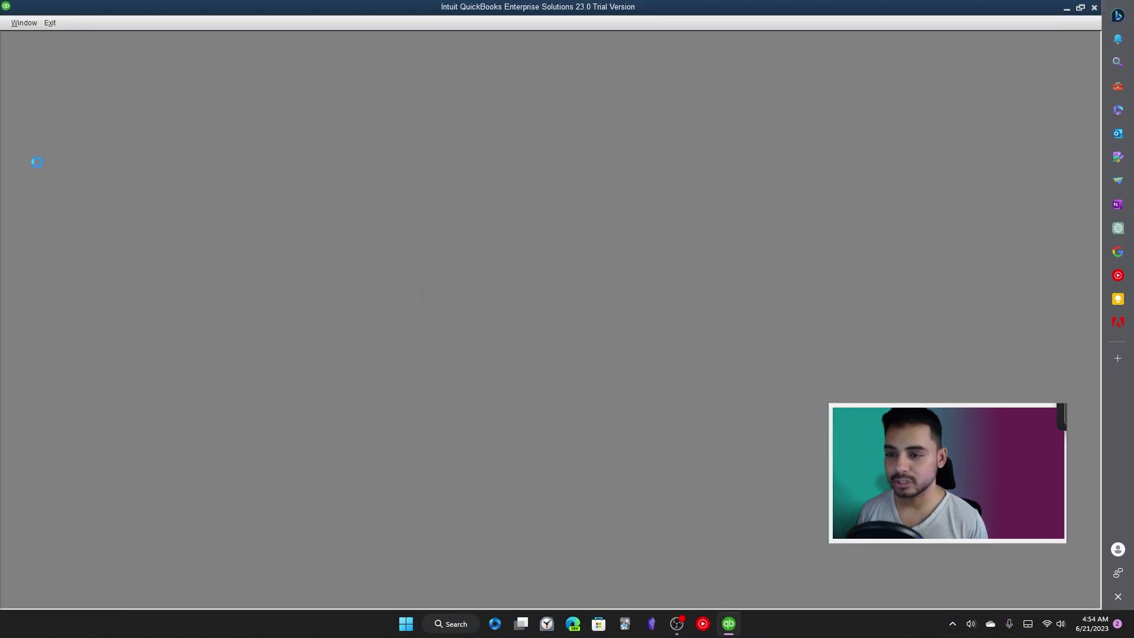
pyautogui.click(644, 354)
pyautogui.click(175, 351)
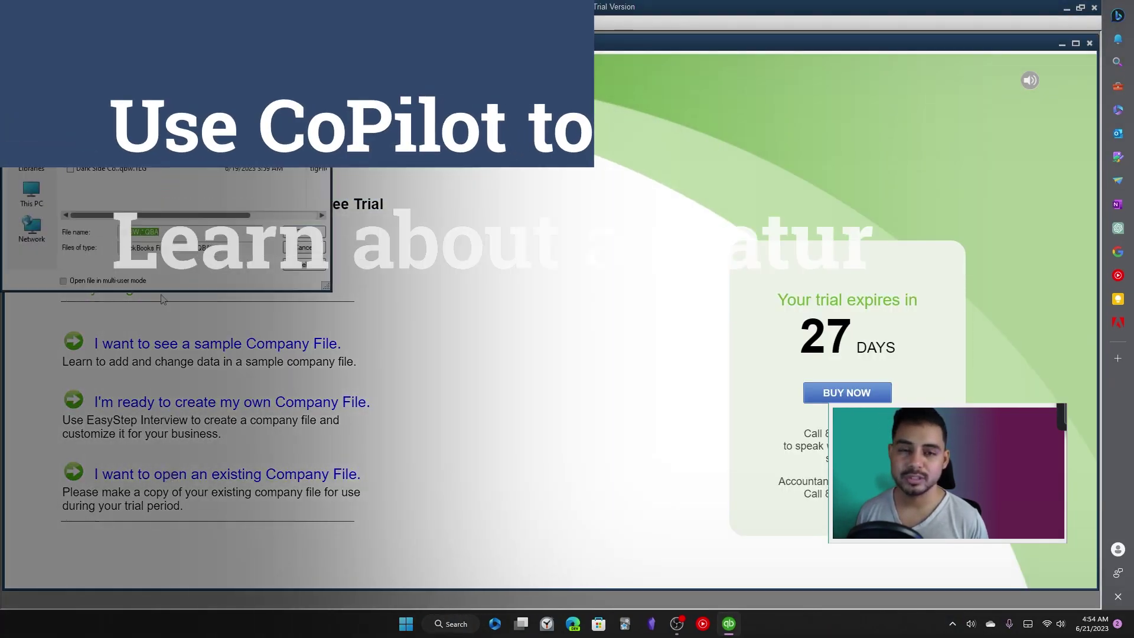
pyautogui.click(149, 192)
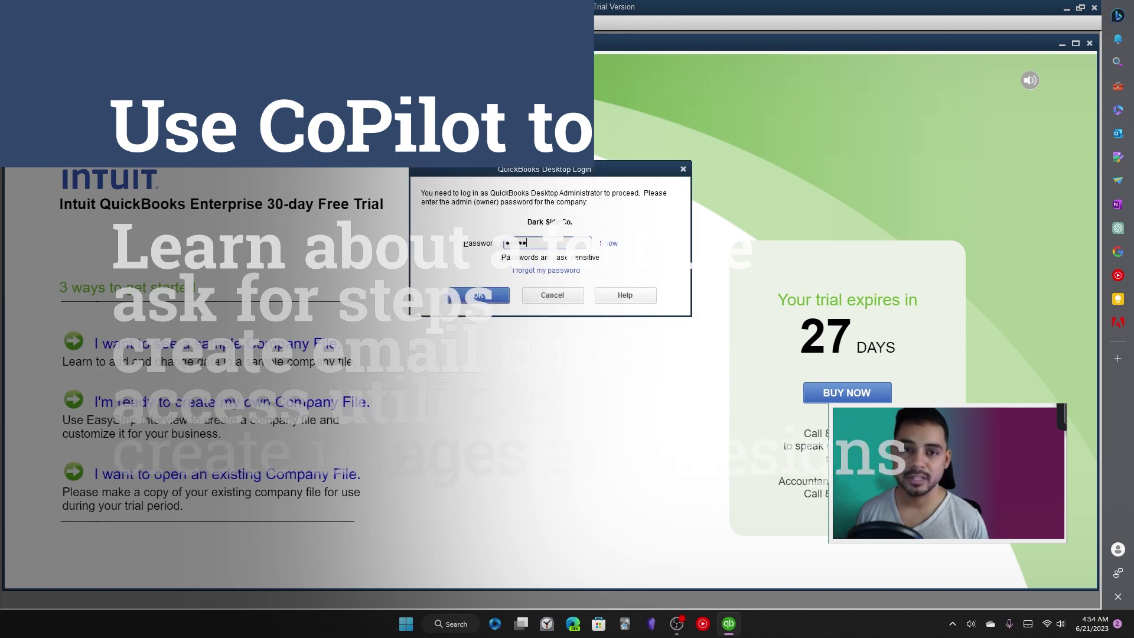
pyautogui.press('Return')
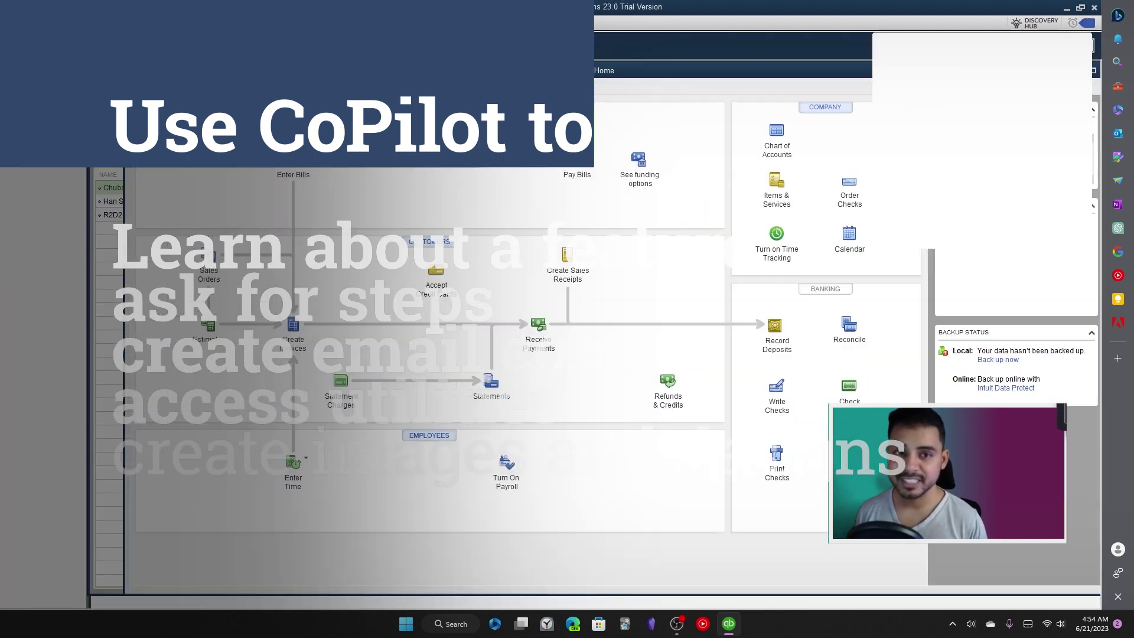
# Step: Ask the Bing sidebar chat "what is a sales order?" and follow-up questions
pyautogui.click(1117, 16)
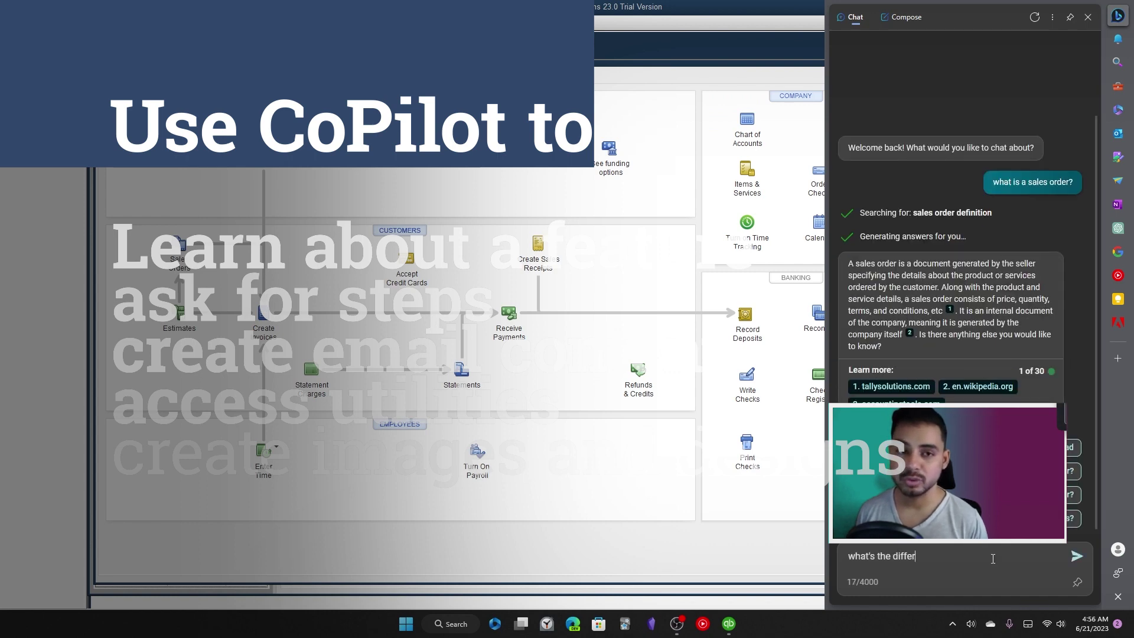
pyautogui.write('esktop')
pyautogui.press('Return')
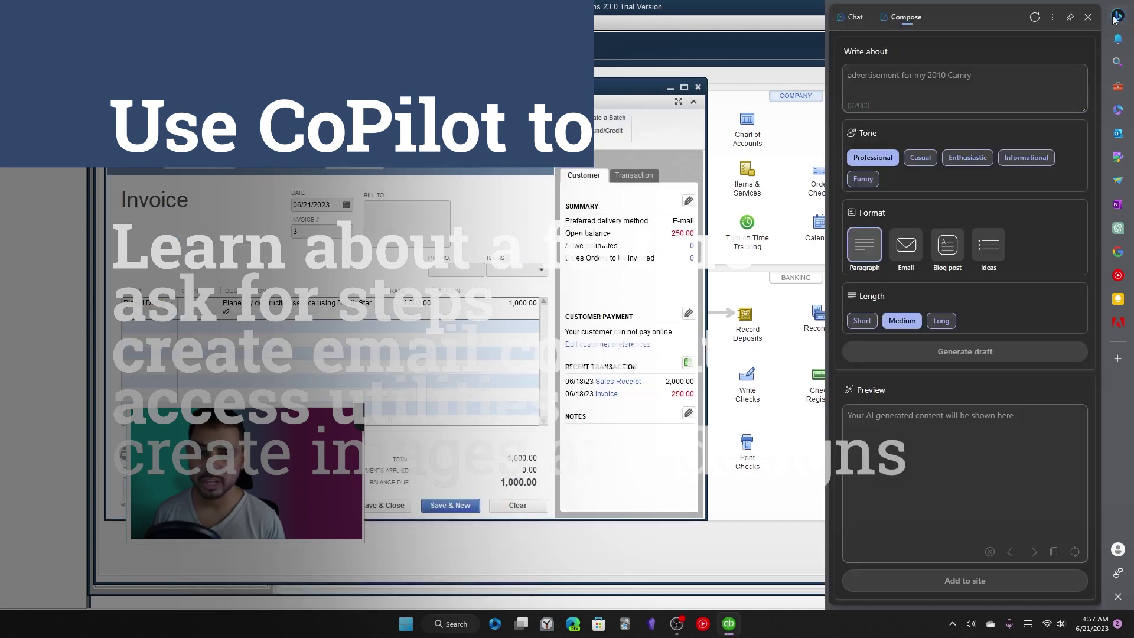
# Step: Generate a short professional paragraph in Compose about "write a message to input in the invoice that I will send to a customer"
pyautogui.write('write a message to input in the ')
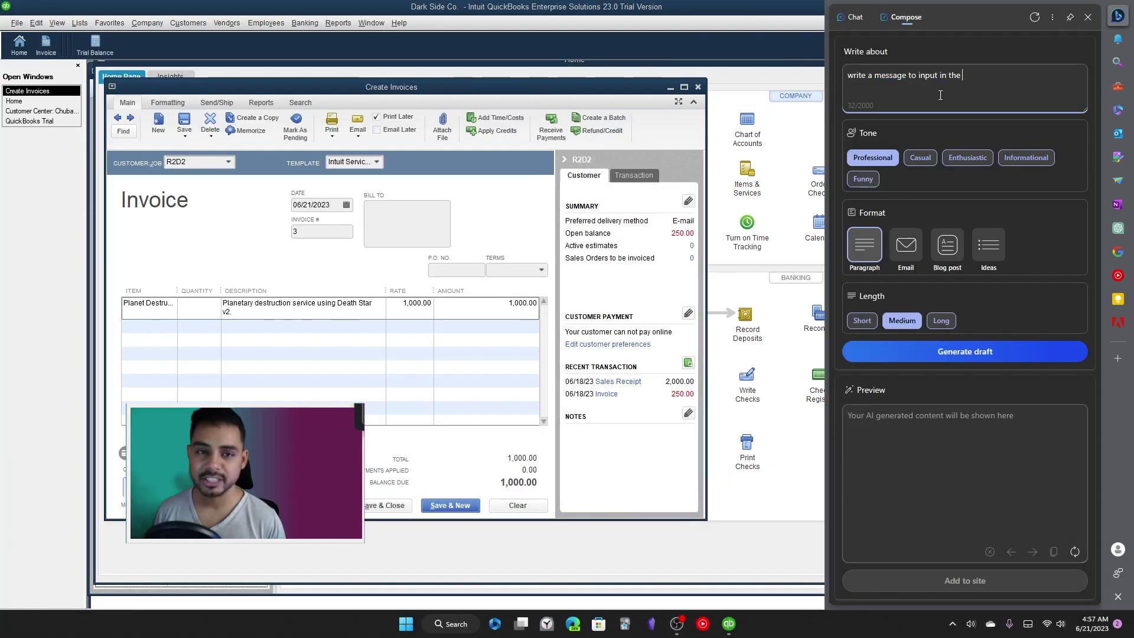
pyautogui.write('invoice that I will send to a customer')
pyautogui.click(882, 348)
# Step: Copy the generated draft into the open invoice's customer message, and save and close the invoice
pyautogui.rightClick(860, 449)
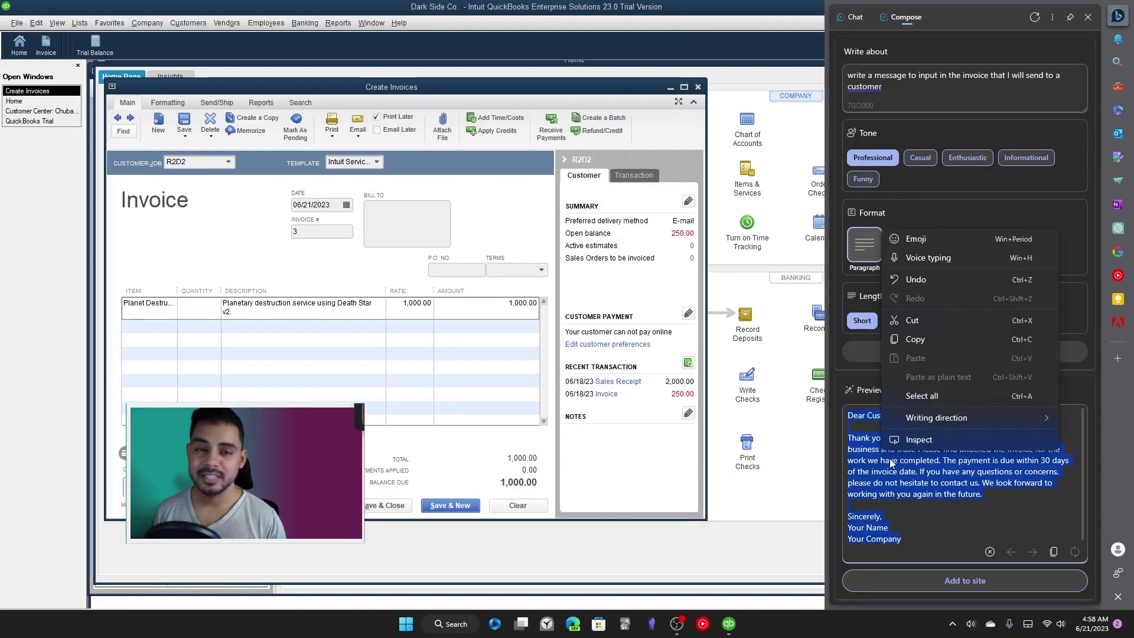
pyautogui.write('Dear Customer,  Thank you for choosing our services. We appreciate your business and trust. Please')
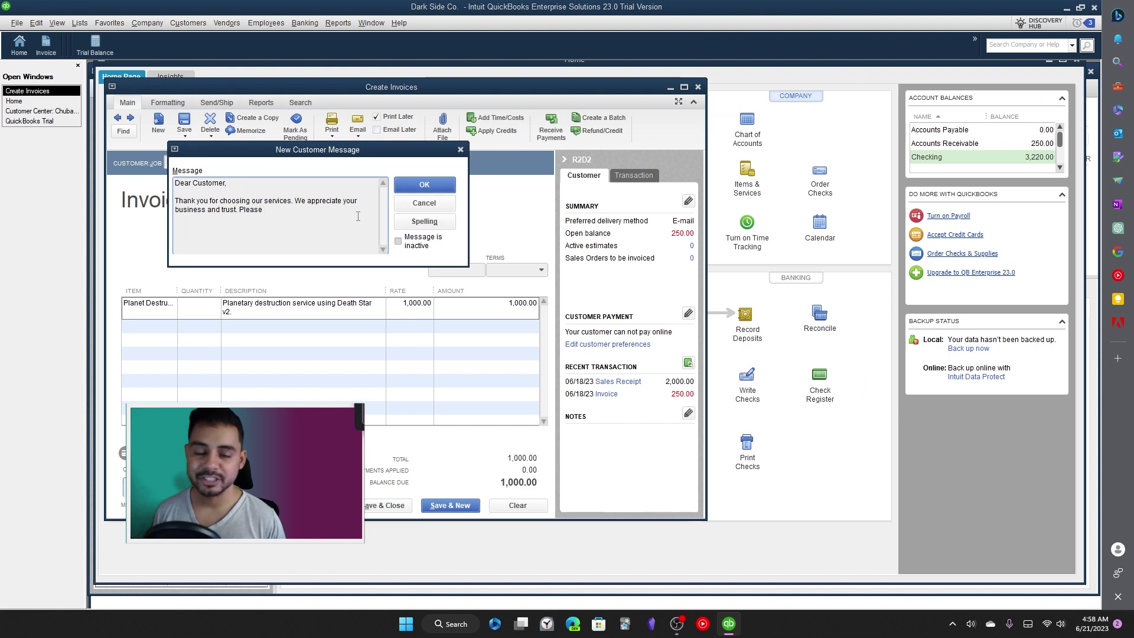
pyautogui.click(423, 184)
pyautogui.click(386, 506)
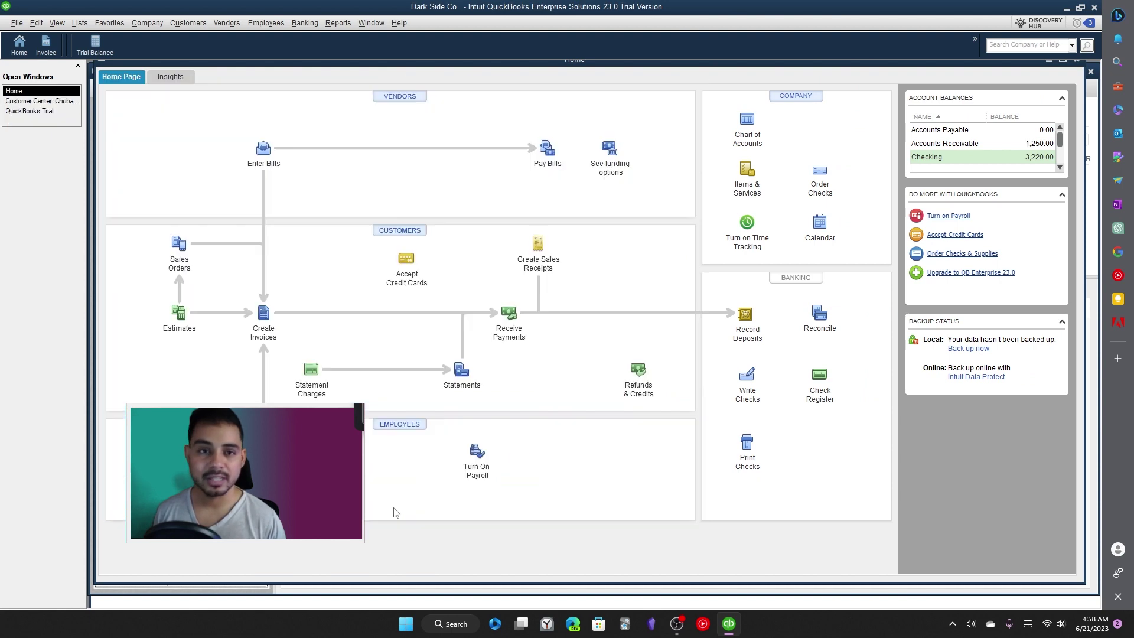
# Step: View the Drop, Microsoft 365 and Outlook inbox panes in the sidebar
pyautogui.click(1117, 180)
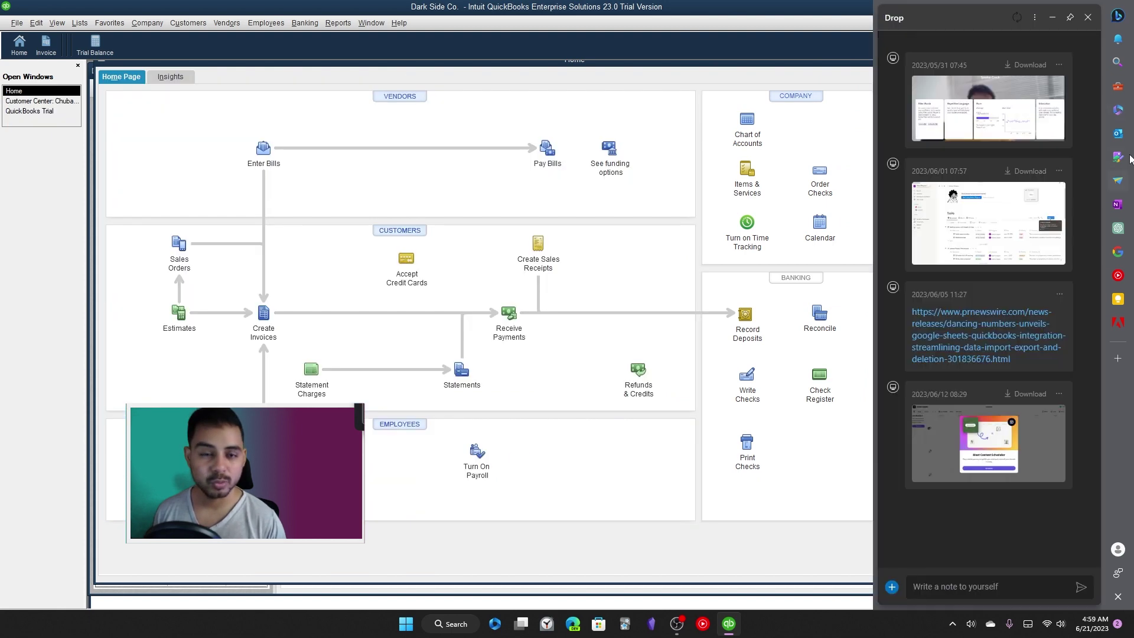
pyautogui.click(1118, 110)
pyautogui.click(1118, 134)
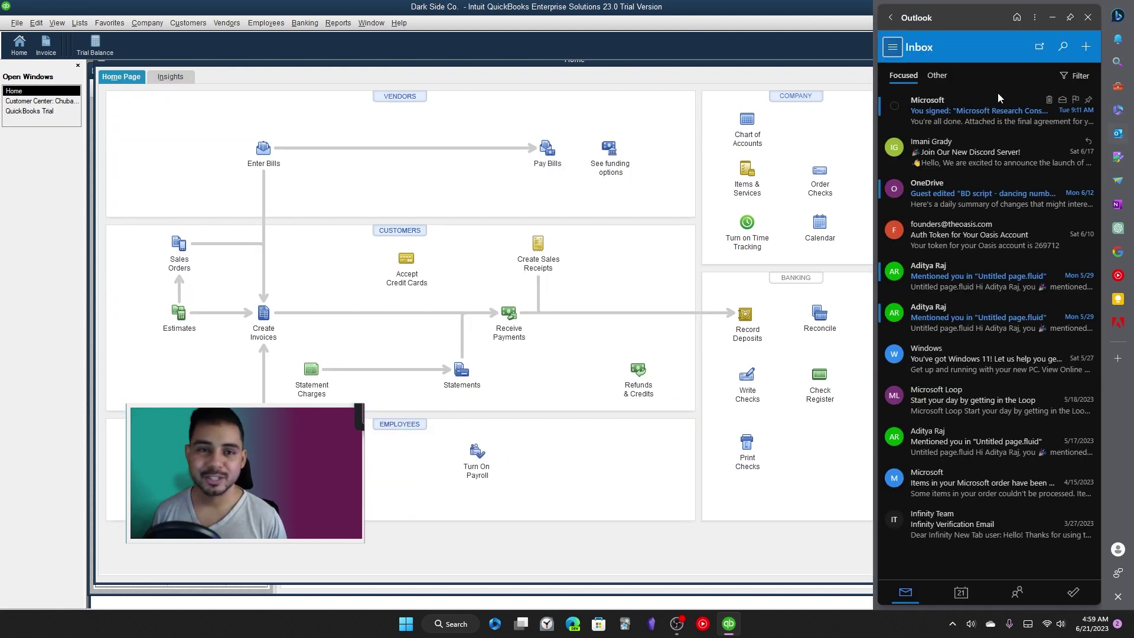
# Step: Create an image with Image Creator from "a cinematic image of a man and a woman intertwined together in a beer bottle, volumetric lightning"
pyautogui.click(1118, 157)
pyautogui.click(995, 109)
pyautogui.write('a cinematic image of a man and a woman intertwined together in a beer bottle, volumetric lightning')
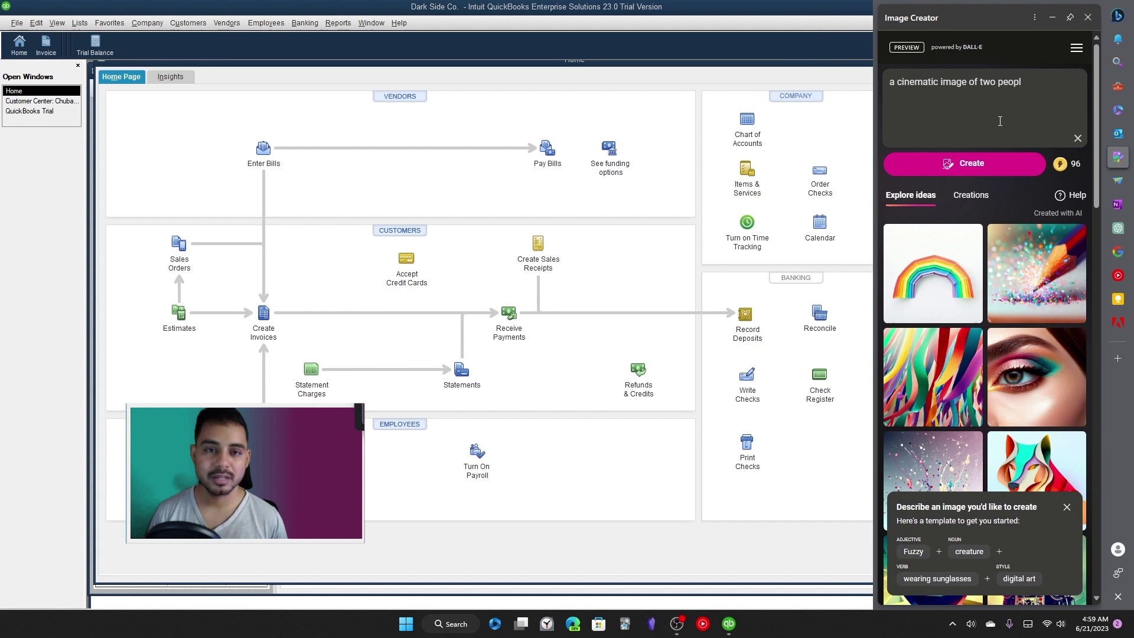
pyautogui.click(1015, 171)
# Step: Review the OneNote and Drop panes, and browse the sidebar's addable apps in the Fun and Productivity categories
pyautogui.click(1118, 204)
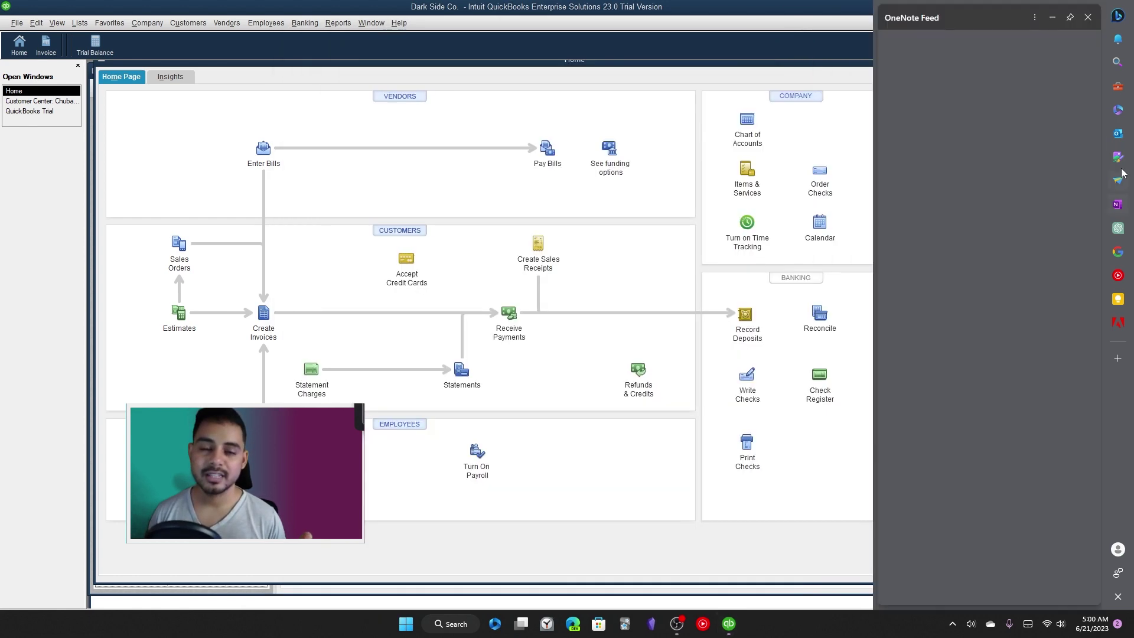
pyautogui.click(1120, 177)
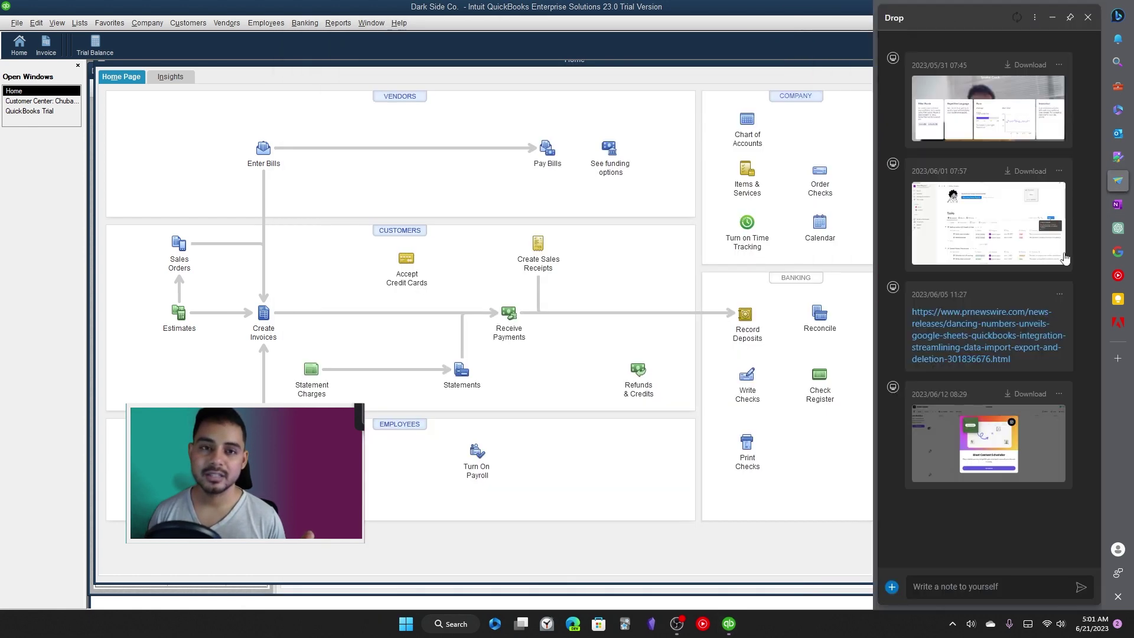
pyautogui.click(1118, 358)
pyautogui.scroll(-5, 962, 352)
pyautogui.scroll(20, 962, 352)
pyautogui.click(1030, 220)
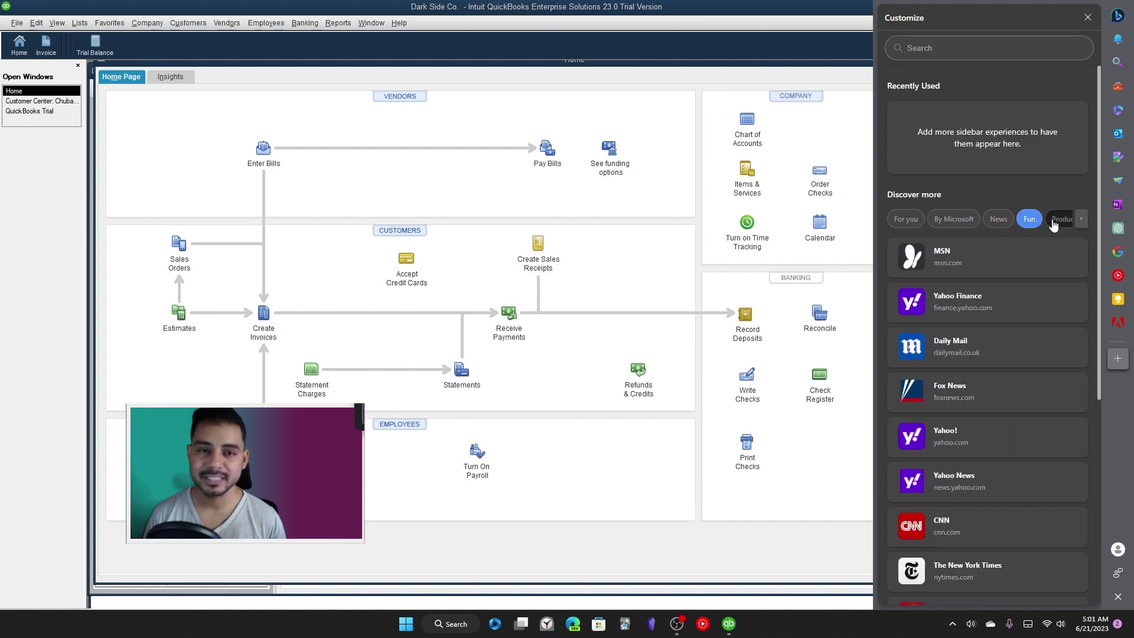
pyautogui.click(1056, 220)
# Step: Translate "potato" and "no" from English to Russian with the sidebar's Translator tool
pyautogui.click(1117, 86)
pyautogui.scroll(-6, 994, 109)
pyautogui.click(933, 146)
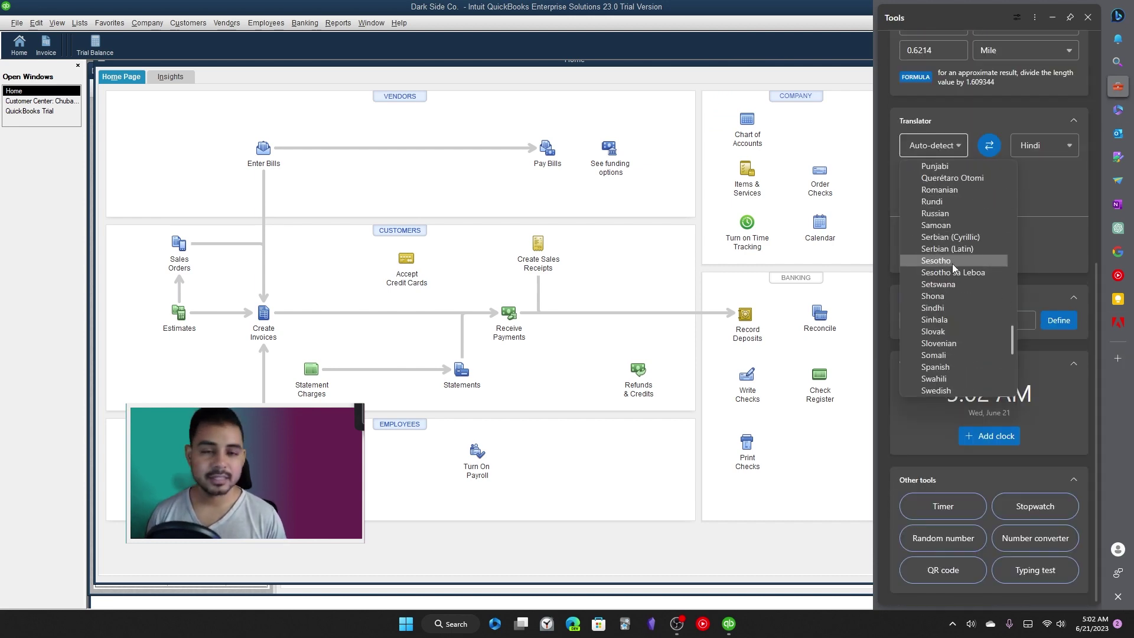
pyautogui.click(953, 265)
pyautogui.click(1043, 145)
pyautogui.click(1020, 283)
pyautogui.click(939, 195)
pyautogui.write('potato')
pyautogui.write('no')
# Step: Look up a word's definition in the sidebar's Dictionary tool
pyautogui.scroll(-2, 1051, 316)
pyautogui.click(967, 322)
pyautogui.write('def')
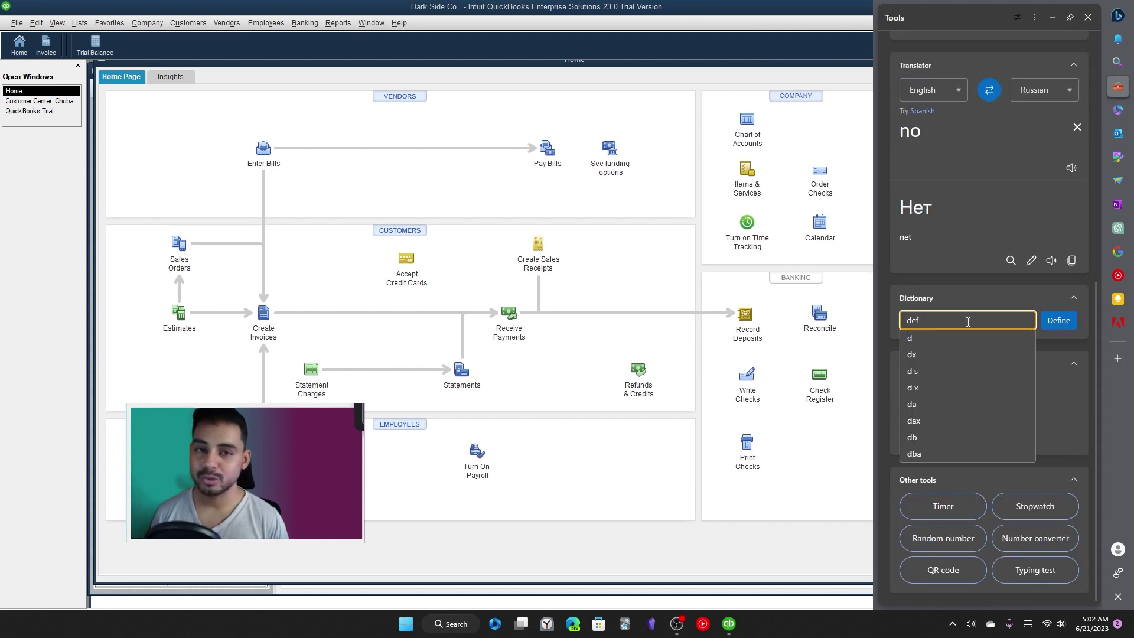
pyautogui.click(1058, 319)
# Step: Take the Typing test with the passage beginning "A lion was sleeping in his lair"
pyautogui.click(888, 18)
pyautogui.click(1036, 570)
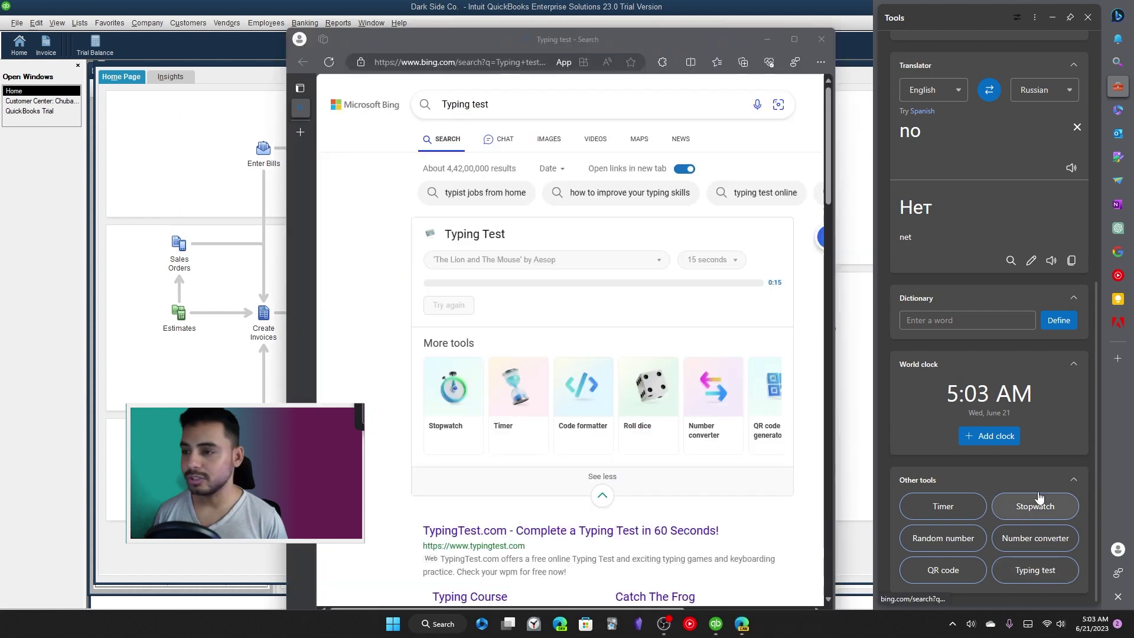
pyautogui.click(424, 303)
pyautogui.write('A lion was sleeping in his lair, when a Mouse, not looking where he was going, ran over the mighty')
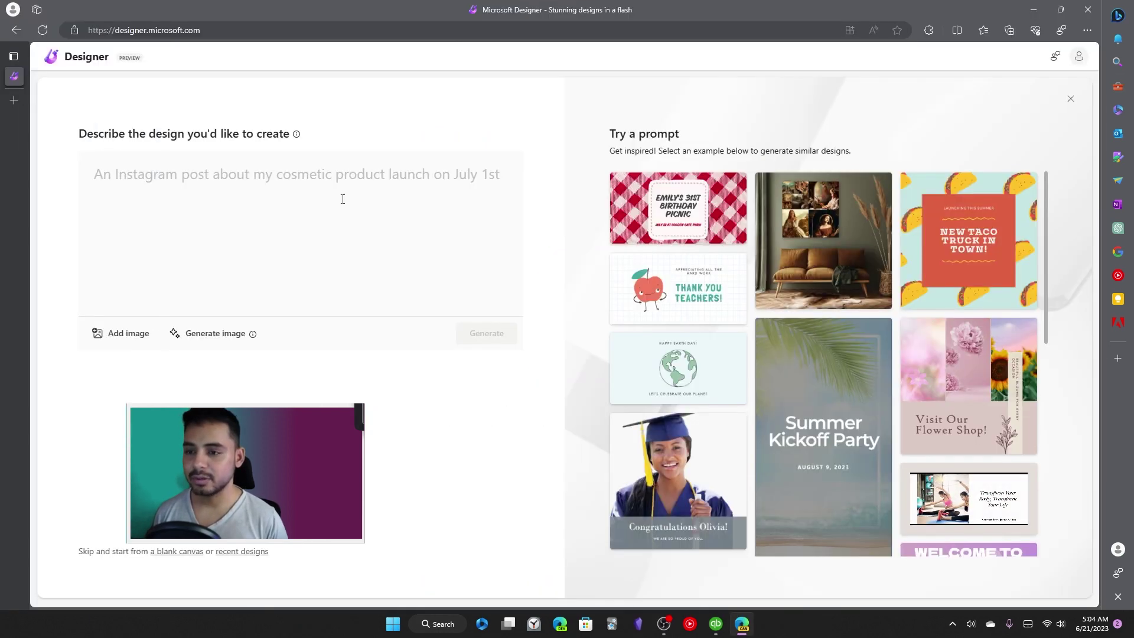
# Step: Generate designs in Microsoft Designer from "a banner image to thank my clients for their business"
pyautogui.write('a banner image to thank my clients for their business')
pyautogui.click(481, 336)
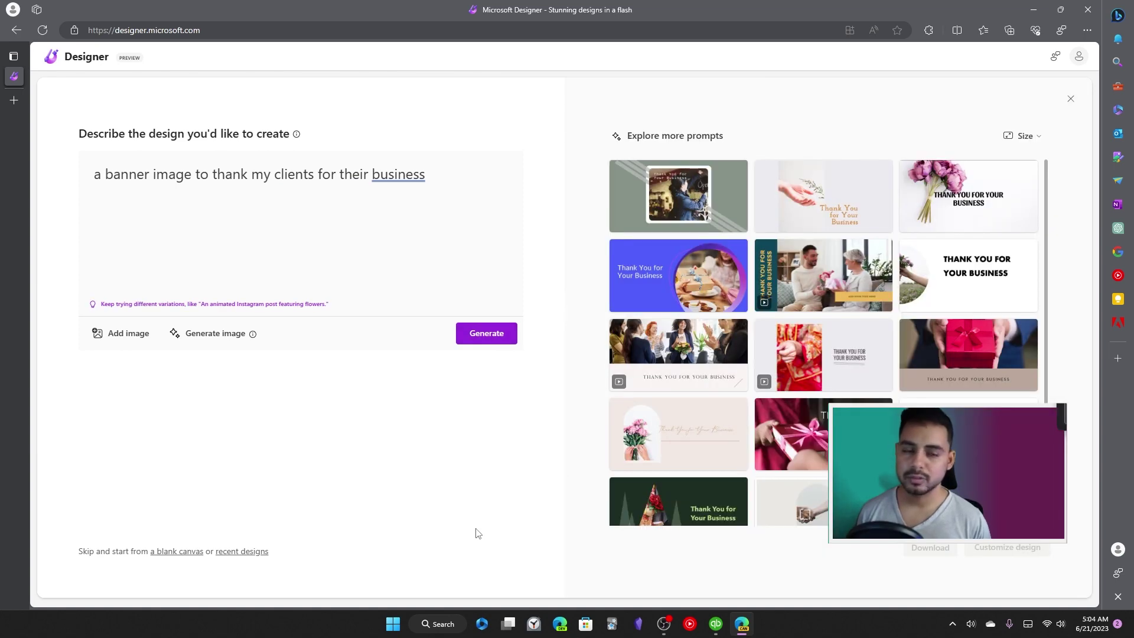
# Step: Open the white "THANK YOU FOR YOUR BUSINESS" design with the purple flower bouquet for customizing and close the Ideas pane
pyautogui.click(969, 198)
pyautogui.click(1007, 547)
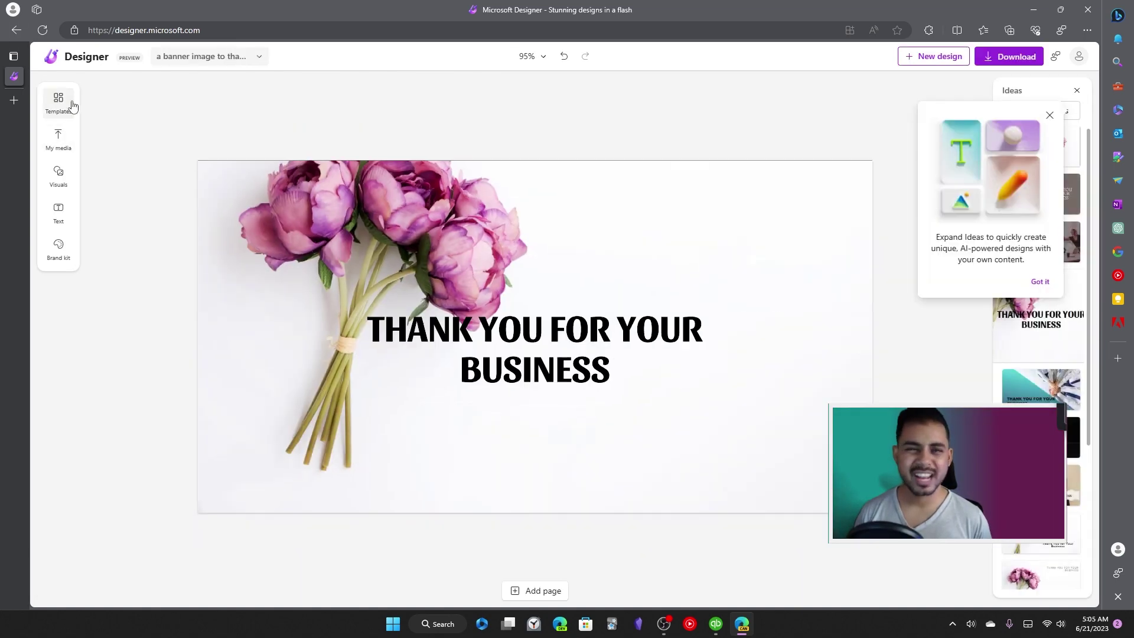
pyautogui.click(1078, 92)
# Step: Add the picture of the long-haired, robed man to the banner and place it over the end of the heading
pyautogui.click(239, 501)
pyautogui.moveTo(948, 378); pyautogui.dragTo(922, 395)
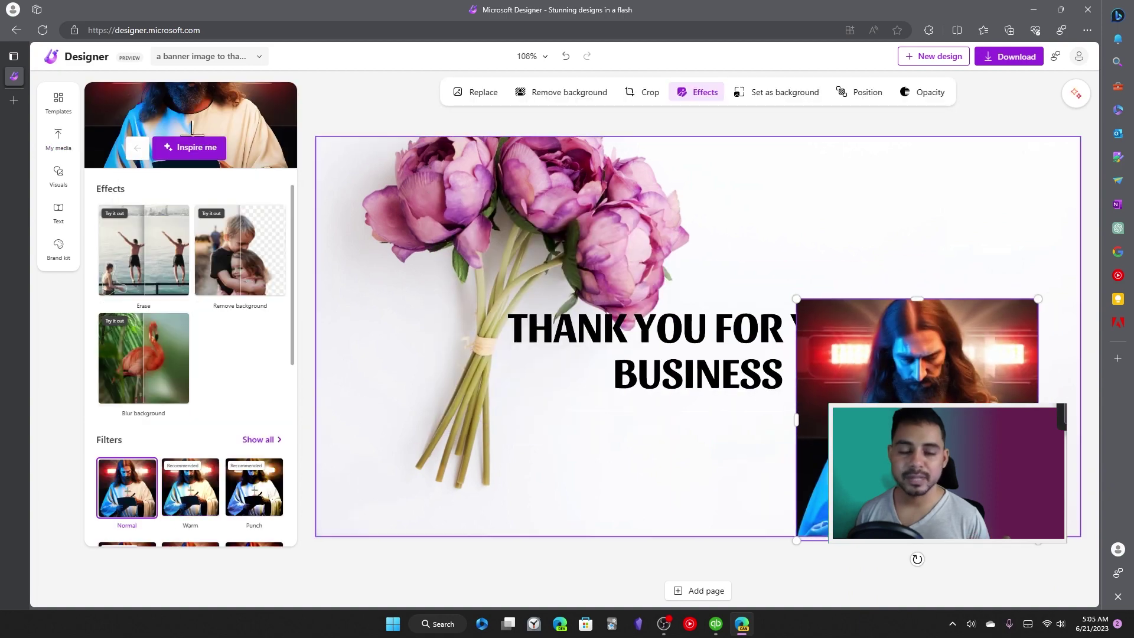
# Step: Remove the background from the long-haired, robed man's picture and move the figure clear of the heading
pyautogui.scroll(-5, 240, 251)
pyautogui.scroll(5, 239, 251)
pyautogui.click(240, 251)
pyautogui.rightClick(936, 357)
pyautogui.moveTo(956, 357); pyautogui.dragTo(998, 355)
pyautogui.click(738, 330)
pyautogui.click(650, 437)
pyautogui.scroll(-5, 161, 371)
# Step: Add the picture of the yellow-robed man and the officer to the banner, and erase the officer from it
pyautogui.click(58, 139)
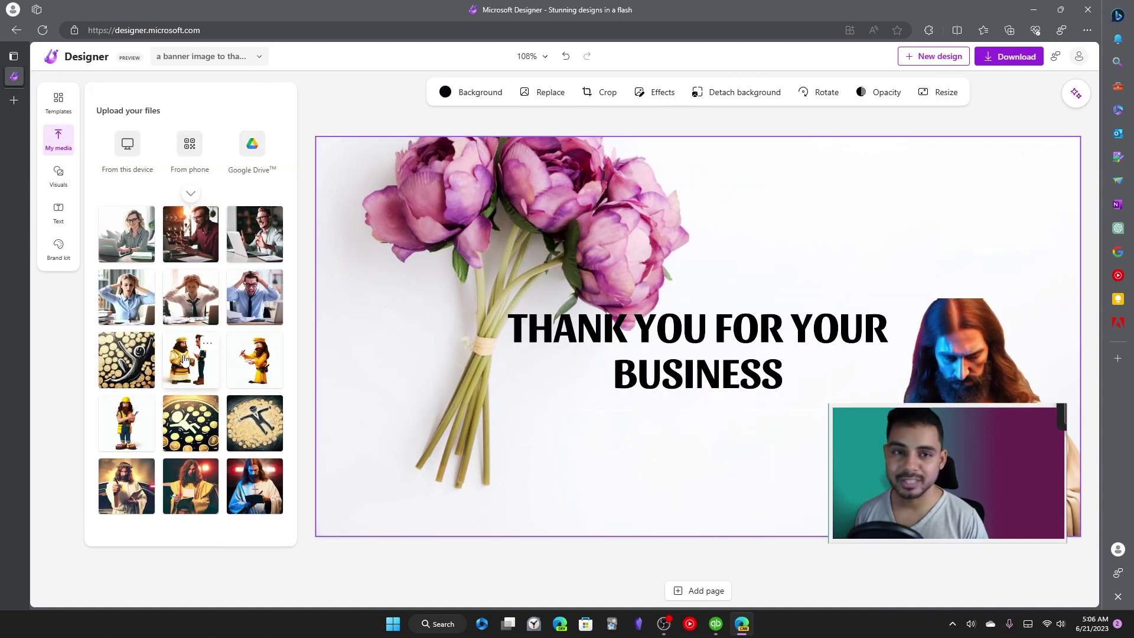
pyautogui.click(190, 359)
pyautogui.click(143, 249)
pyautogui.moveTo(742, 322)
pyautogui.mouseDown()
pyautogui.moveTo(732, 519)
pyautogui.moveTo(744, 508)
pyautogui.mouseUp()
pyautogui.moveTo(746, 384); pyautogui.dragTo(735, 443)
pyautogui.scroll(-5, 230, 364)
pyautogui.click(472, 325)
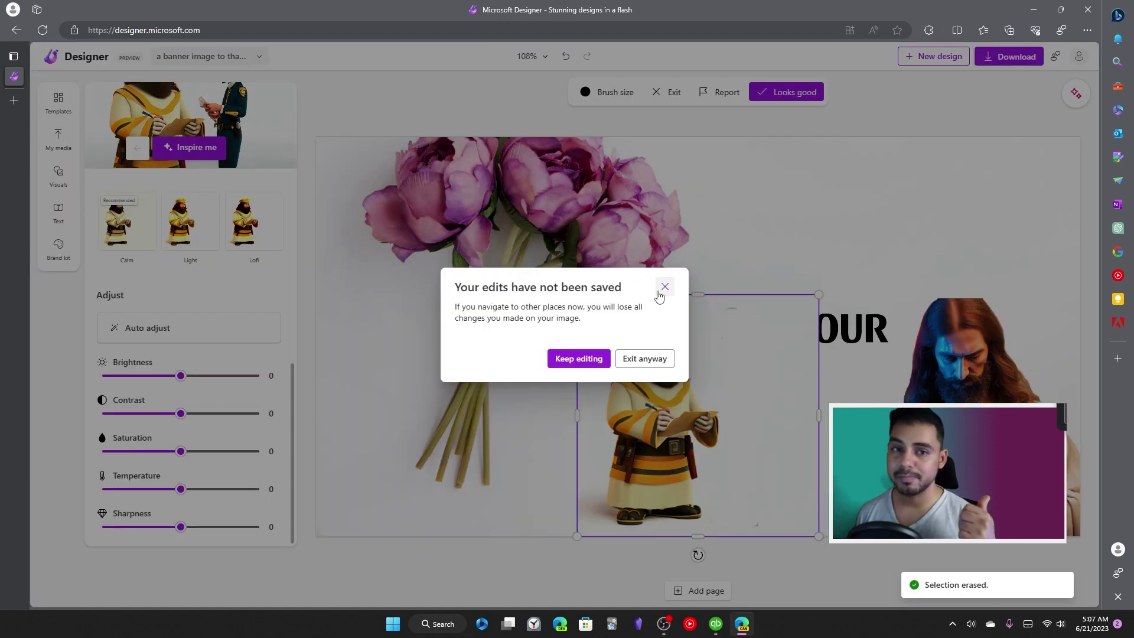
pyautogui.click(663, 289)
pyautogui.click(786, 91)
pyautogui.click(850, 185)
# Step: Generate images from "a pixel art of a skunk fighting against the mighty zeus" and add the large dark beast picture to the banner
pyautogui.click(57, 176)
pyautogui.click(138, 107)
pyautogui.click(155, 162)
pyautogui.write('a pixel art of a skunk fighting')
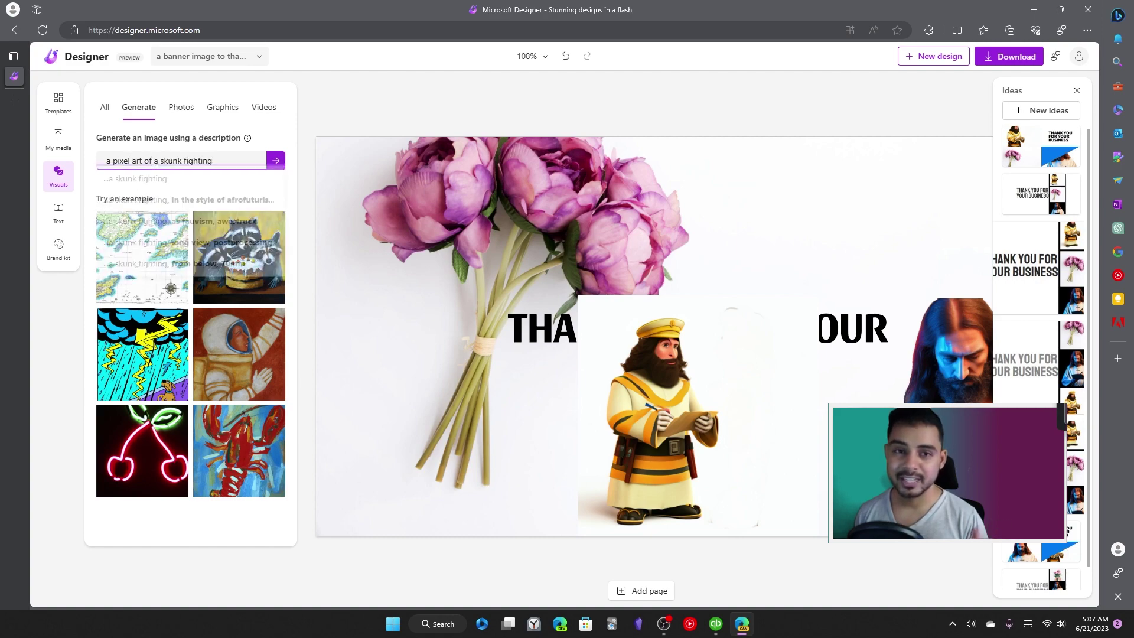
pyautogui.press('Return')
pyautogui.click(406, 220)
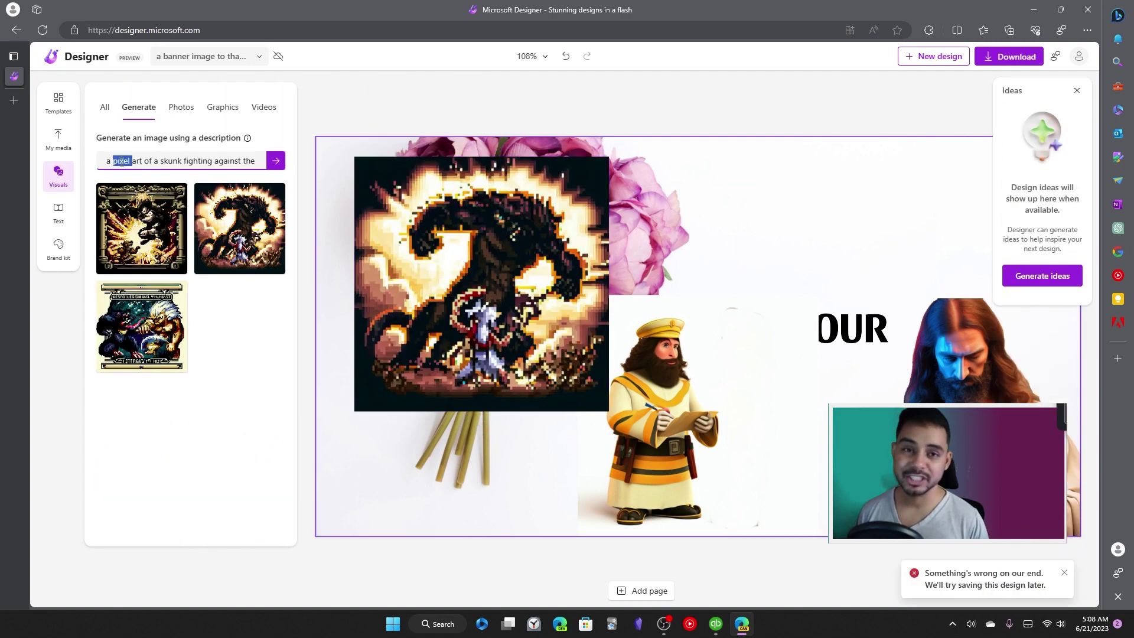
# Step: Change the image description to "a pixar style image skunk fighting against the mighty zeus" and add the third generated picture to the banner
pyautogui.moveTo(167, 162); pyautogui.dragTo(121, 162)
pyautogui.write('ar style image skunk fighting against')
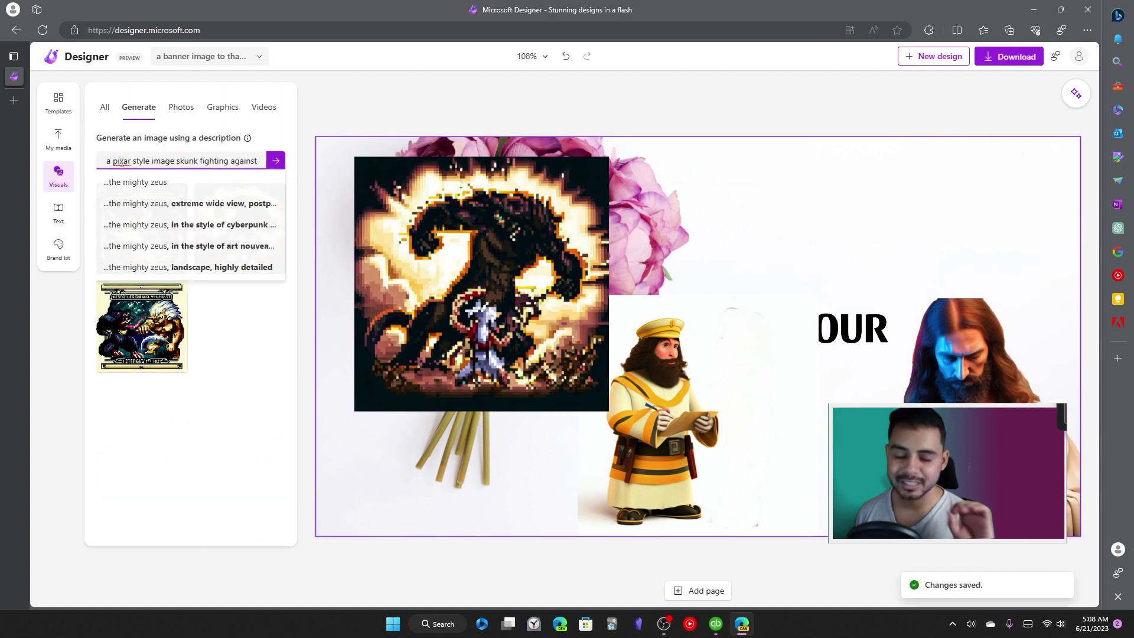
pyautogui.press('Return')
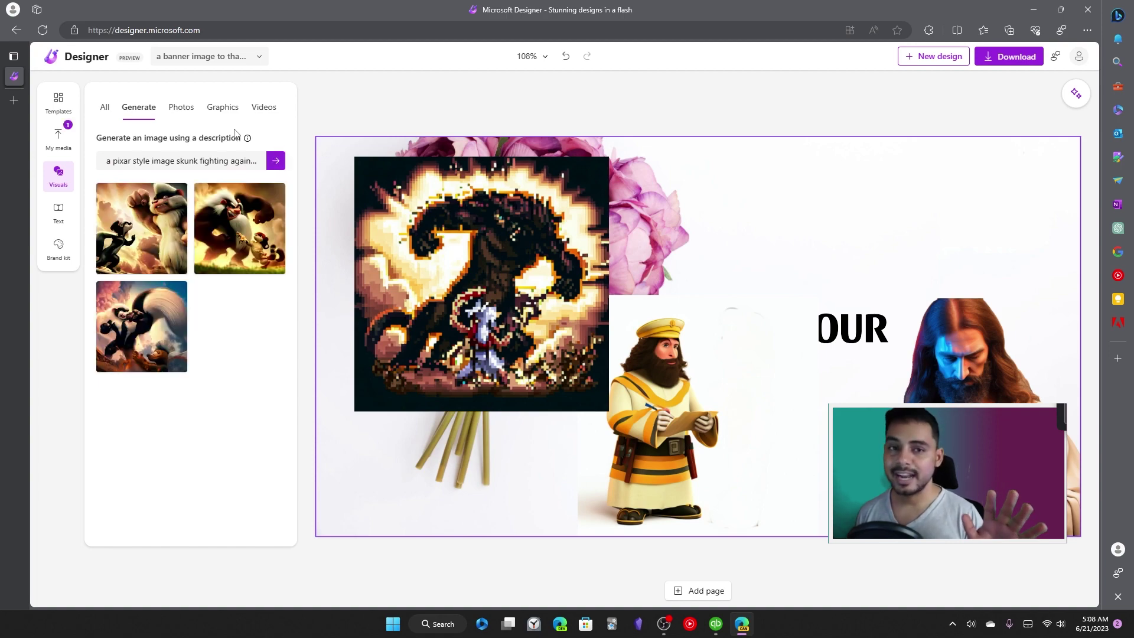
pyautogui.click(165, 334)
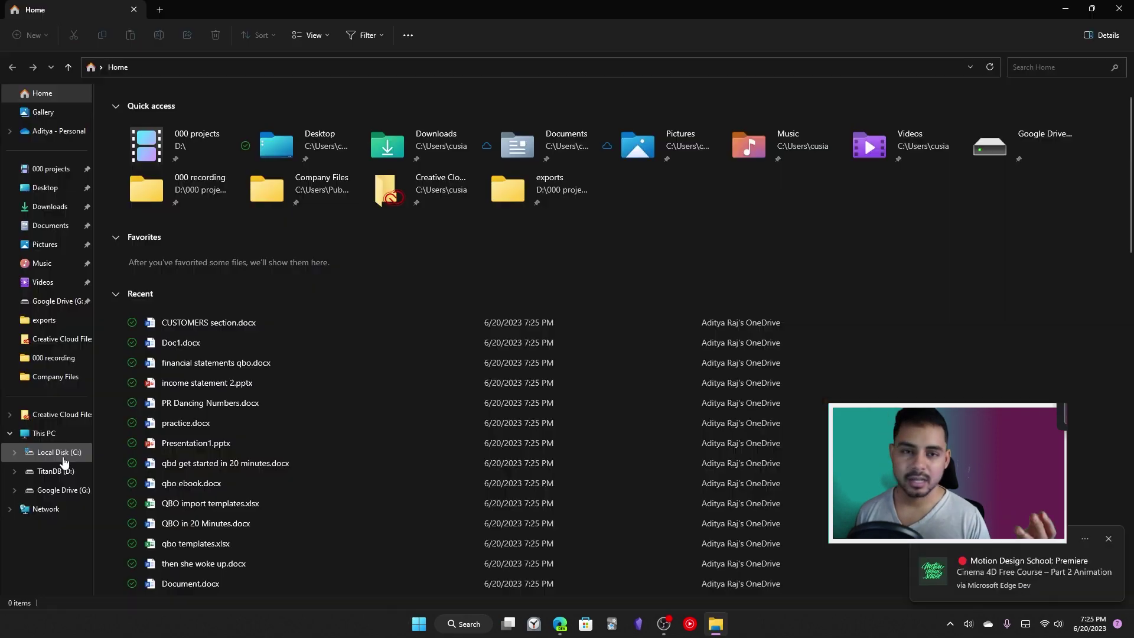
# Step: Switch to File Explorer and open the folder C:\Windows\System32\ViVeTool-v0.3.3
pyautogui.click(76, 458)
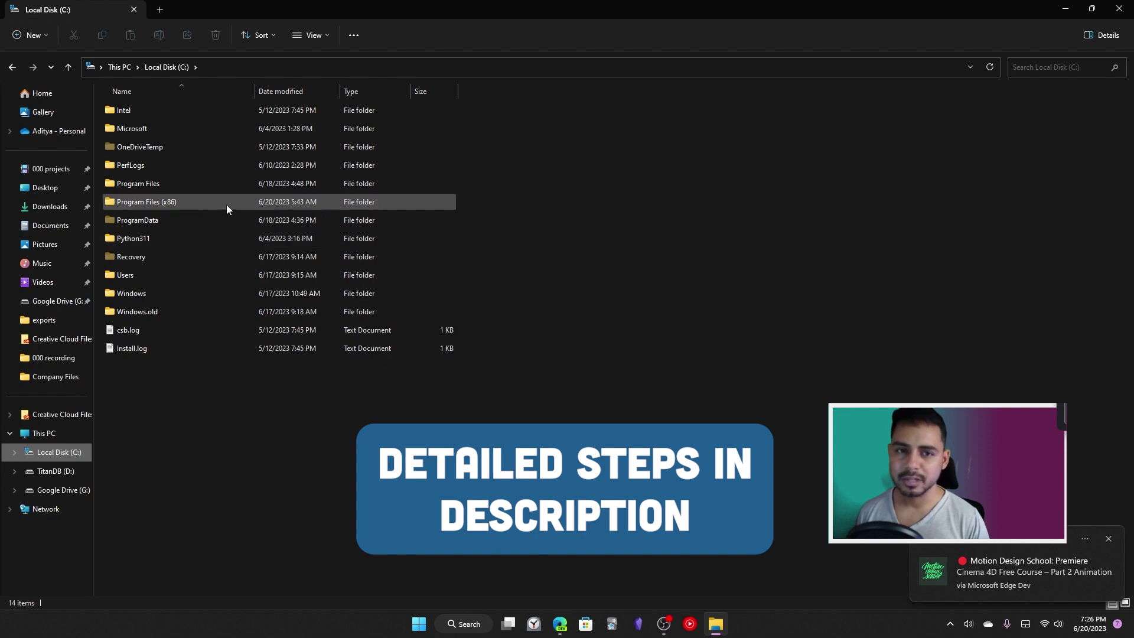
pyautogui.doubleClick(217, 291)
pyautogui.scroll(-1, 218, 292)
pyautogui.press('s')
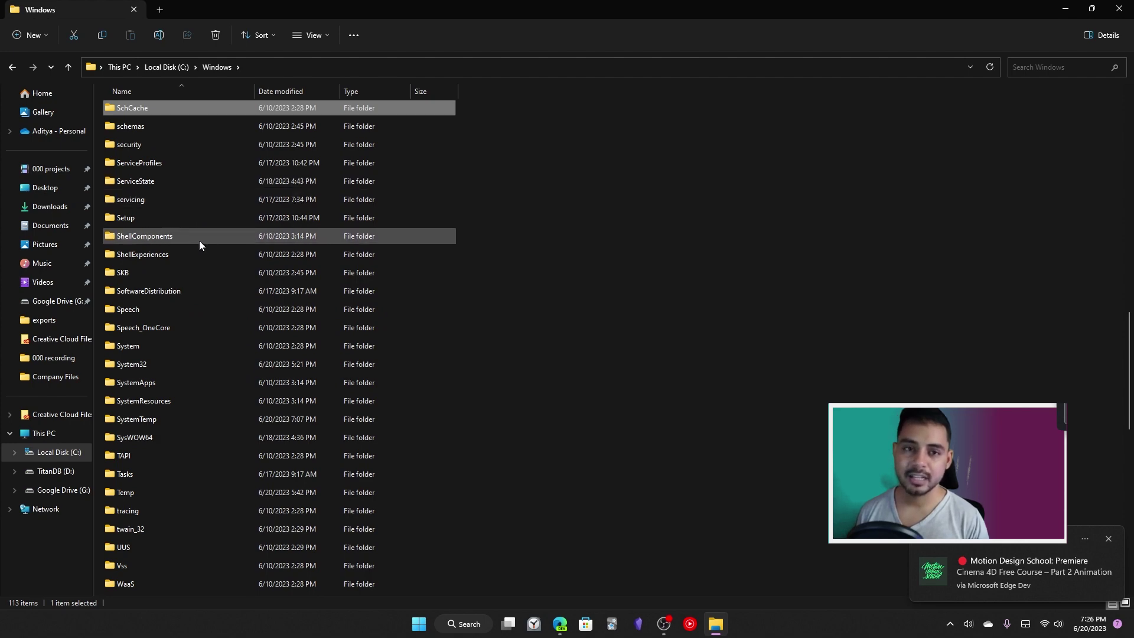
pyautogui.doubleClick(179, 364)
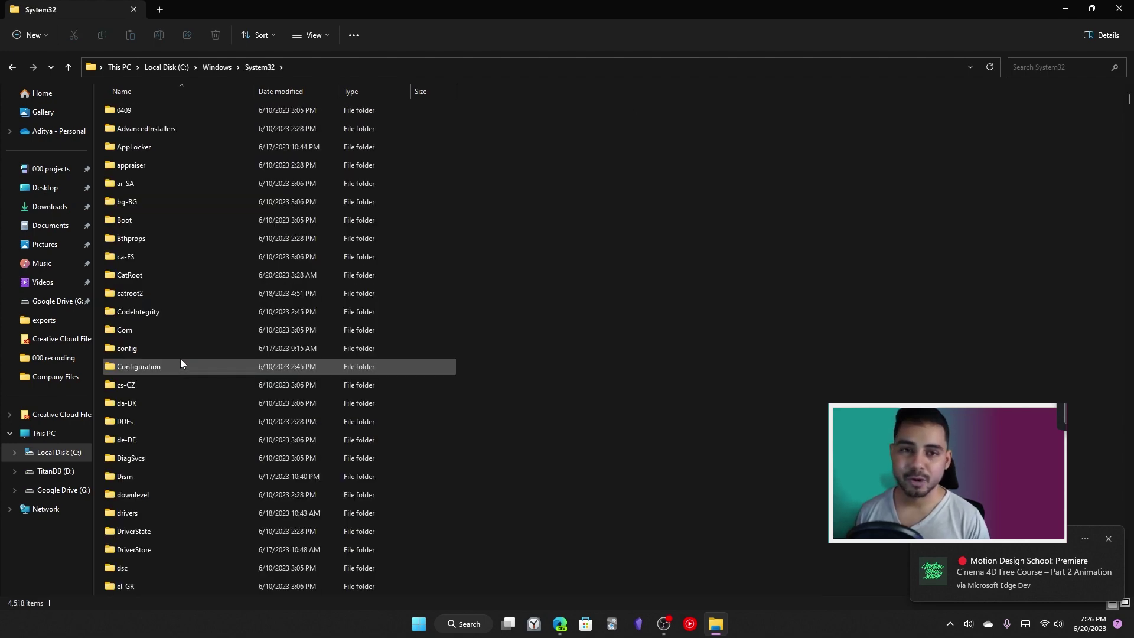
pyautogui.press('v')
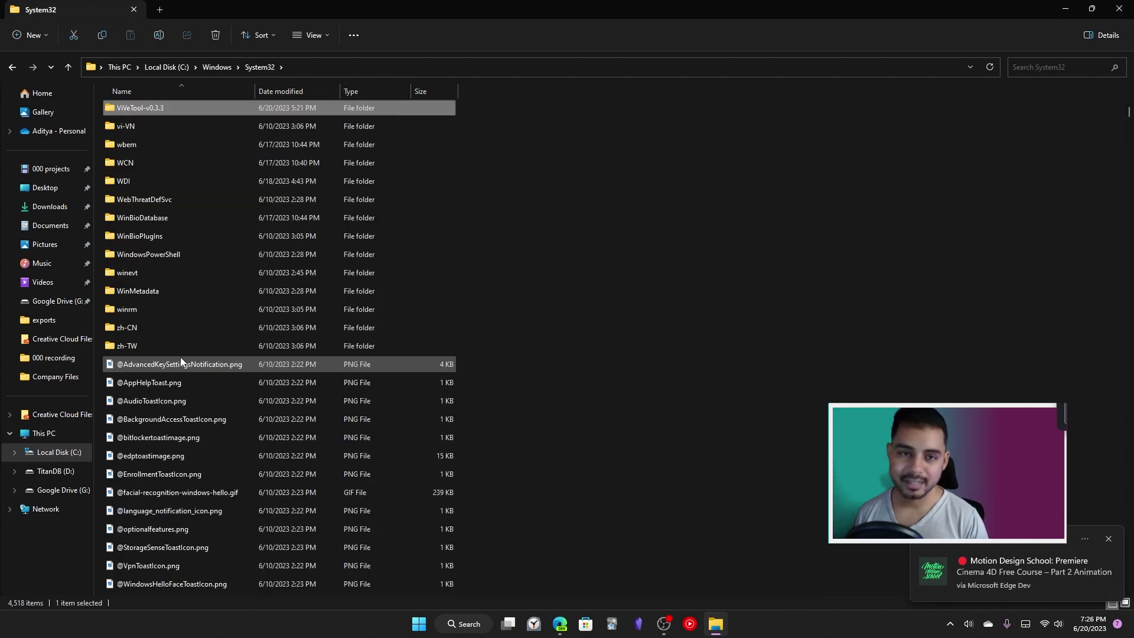
pyautogui.doubleClick(193, 109)
# Step: Start Command Prompt as administrator and try to run "vivetool /enable /id:44788892" from the System32 directory
pyautogui.press('super')
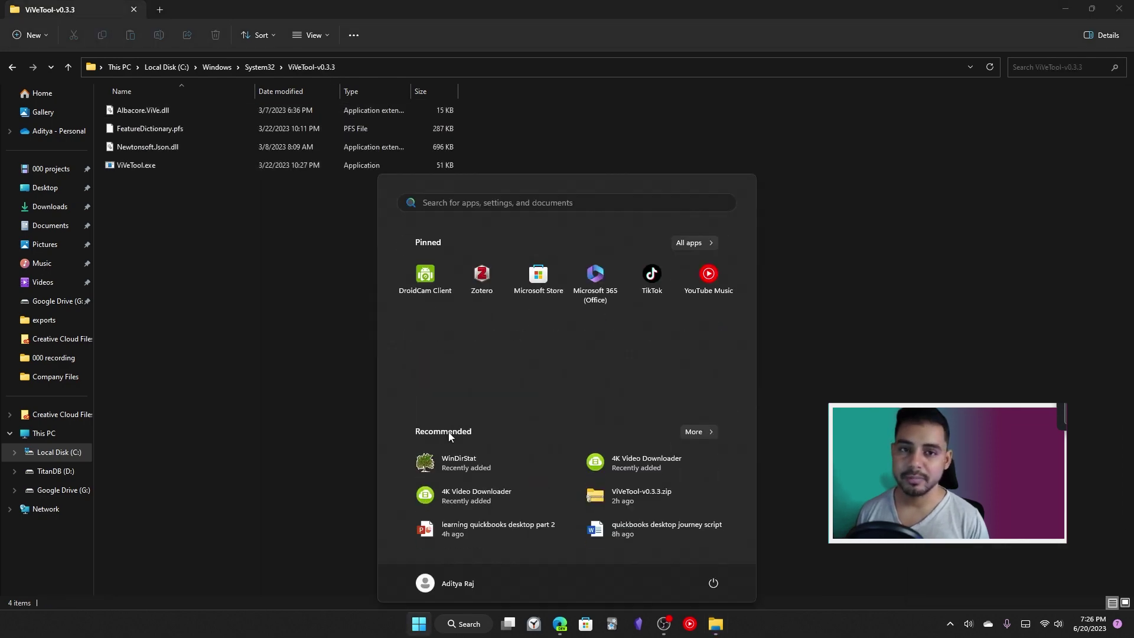
pyautogui.write('cmd')
pyautogui.rightClick(417, 288)
pyautogui.click(466, 297)
pyautogui.write('vivetool /enable /id:44788892')
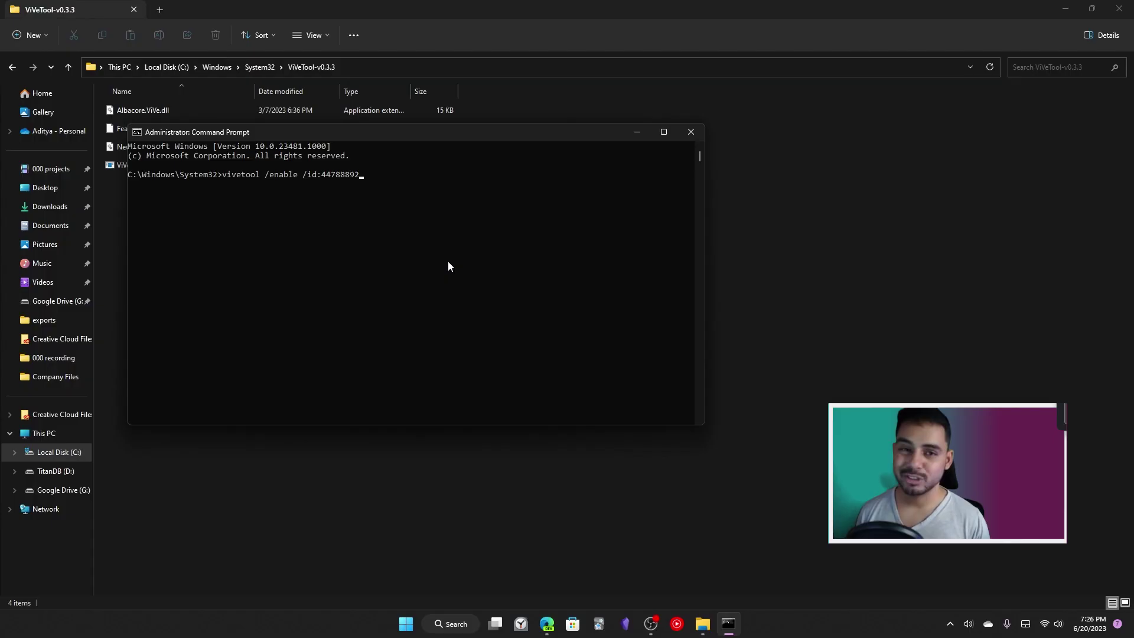
pyautogui.press('Return')
# Step: Change the Command Prompt directory to C:\Windows\System32\ViVeTool-v0.3.3 and run "vivetool /enable /id:44788892"
pyautogui.click(400, 67)
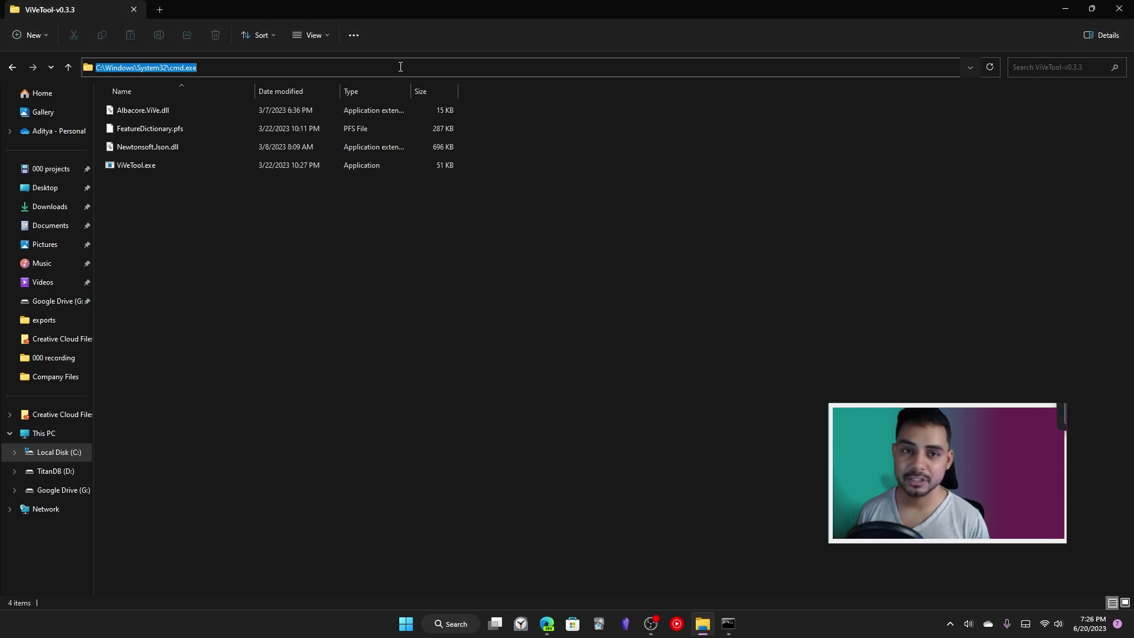
pyautogui.write('C:\\Windows\\System32\\ViVeTool-v0.3.3')
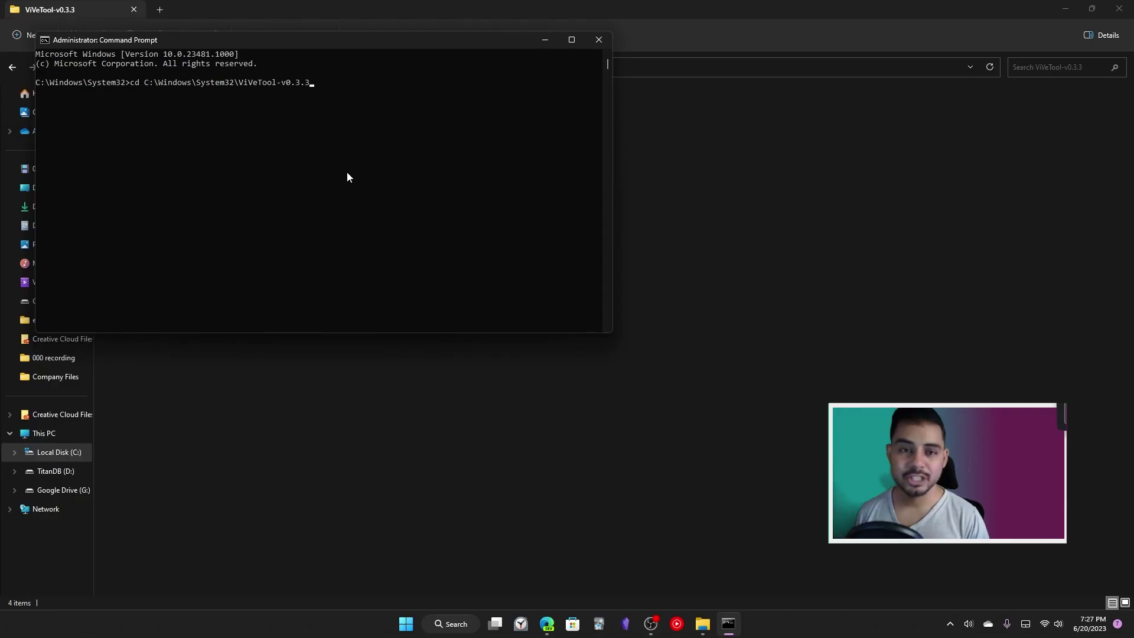
pyautogui.press('Return')
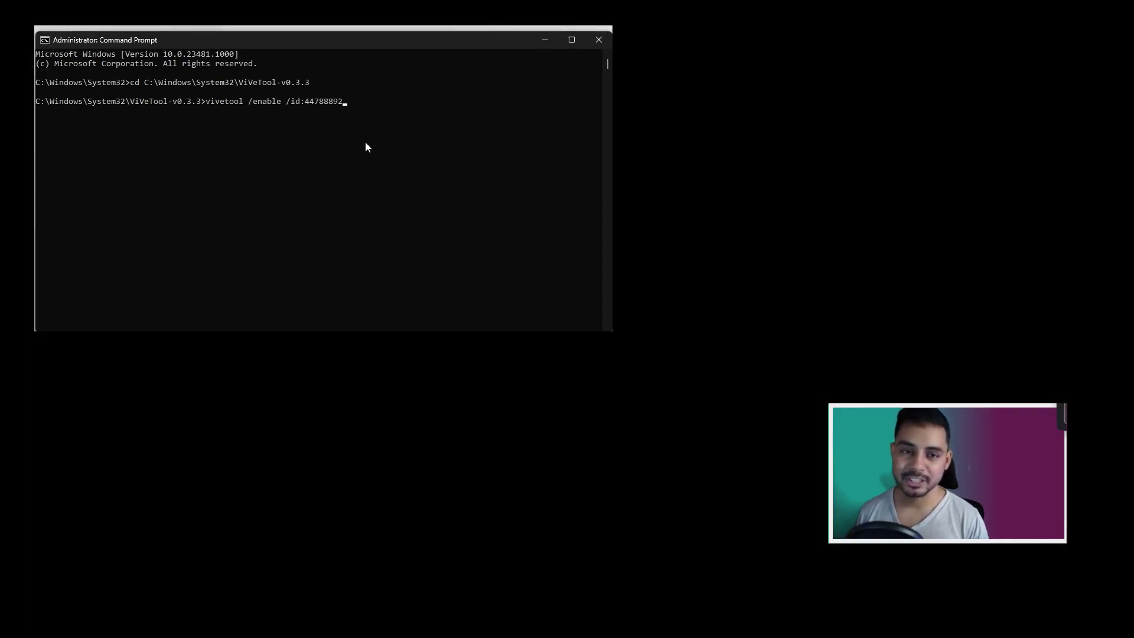
pyautogui.press('Return')
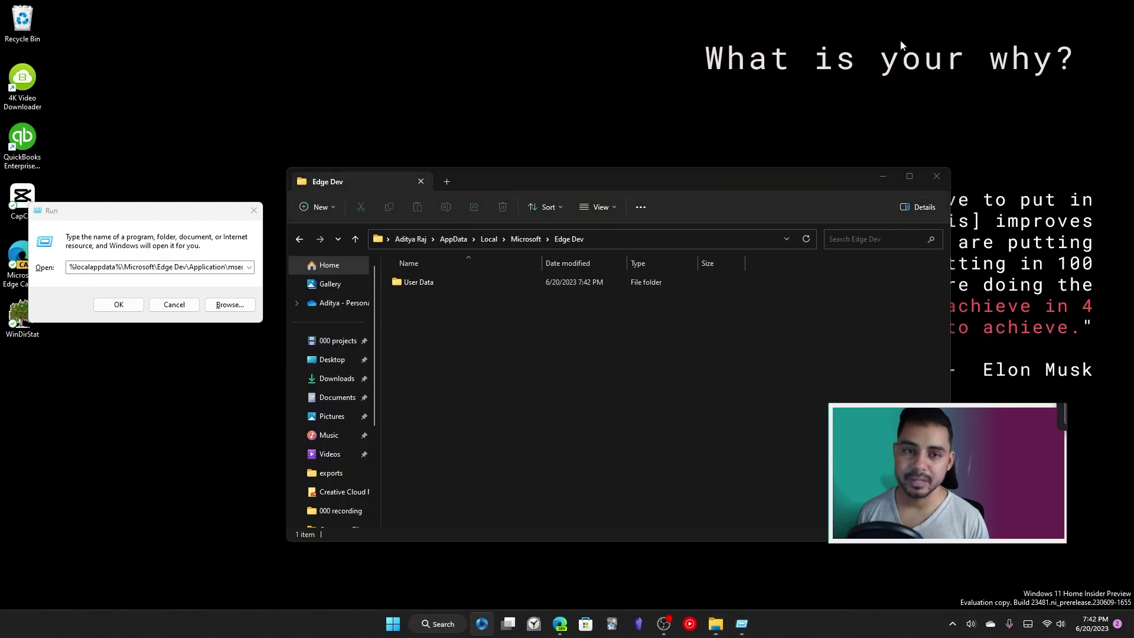
# Step: Prepare a Run command for Edge Dev's msedge.exe that enables the msEdgeSidebarIntoFRE and msStandaloneSidebarFramework features
pyautogui.rightClick(900, 41)
pyautogui.click(923, 91)
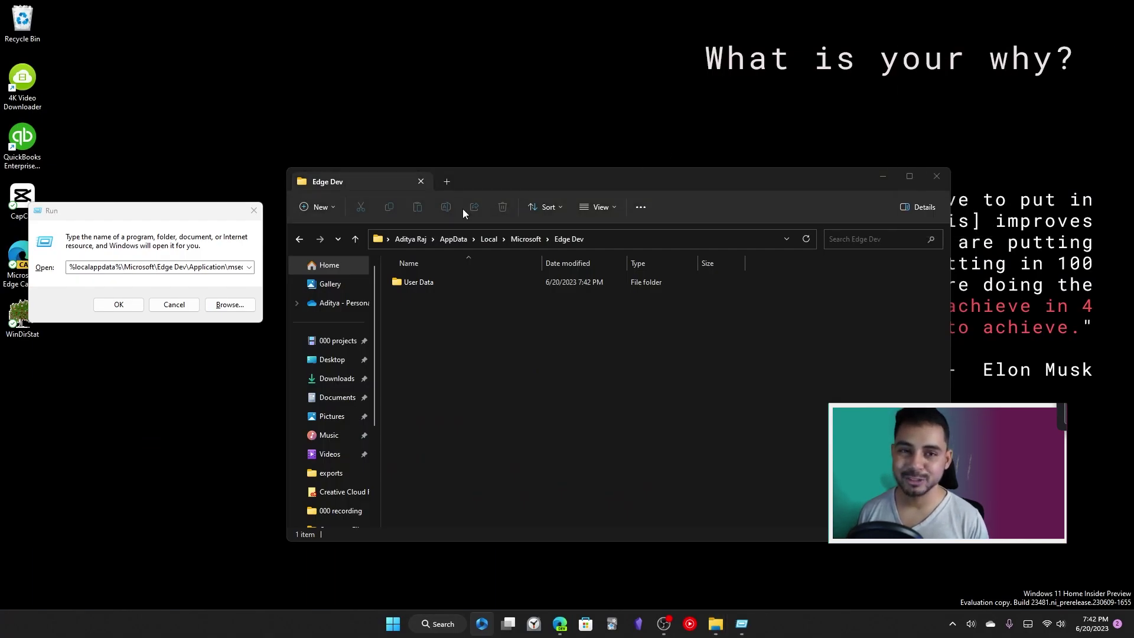
pyautogui.hotkey('ctrl', 'a')
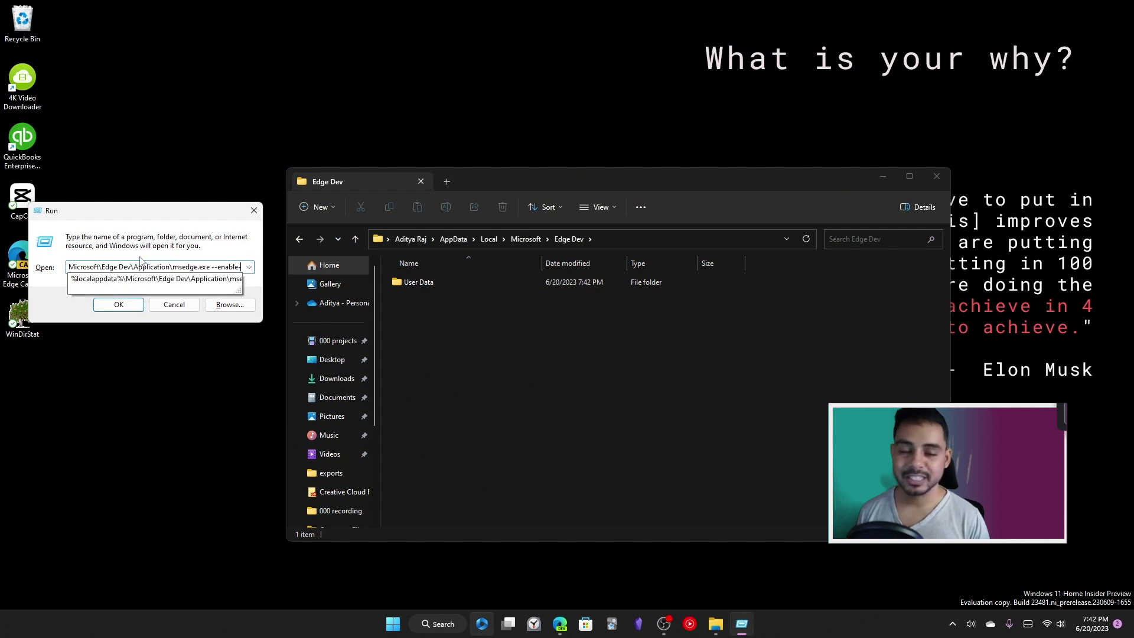
pyautogui.press('BackSpace')
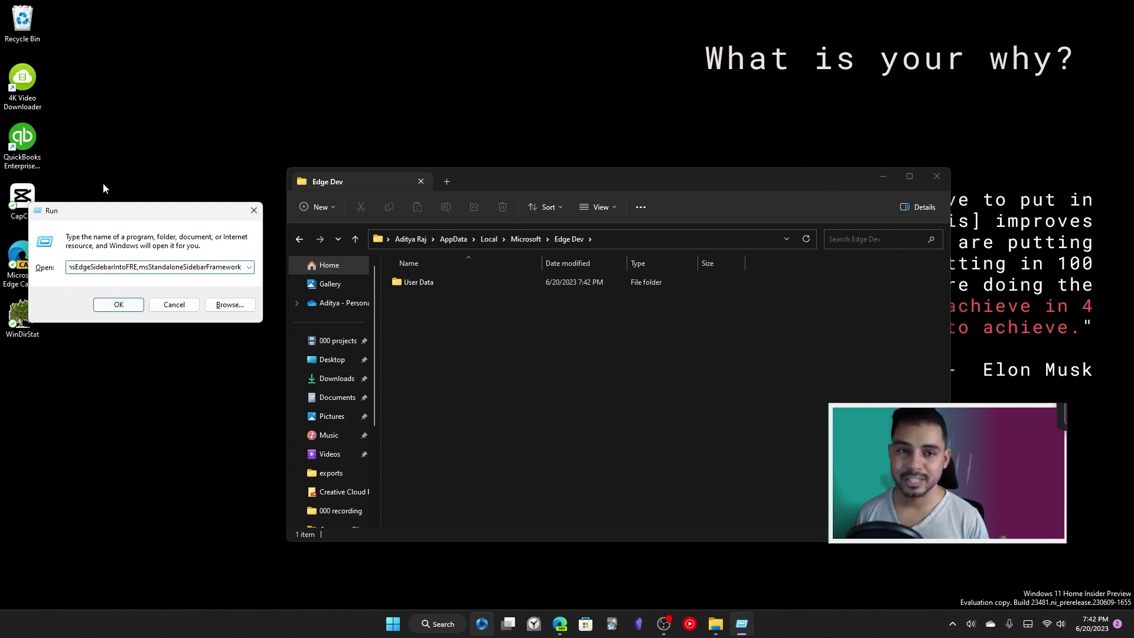
pyautogui.hotkey('ctrl', 'a')
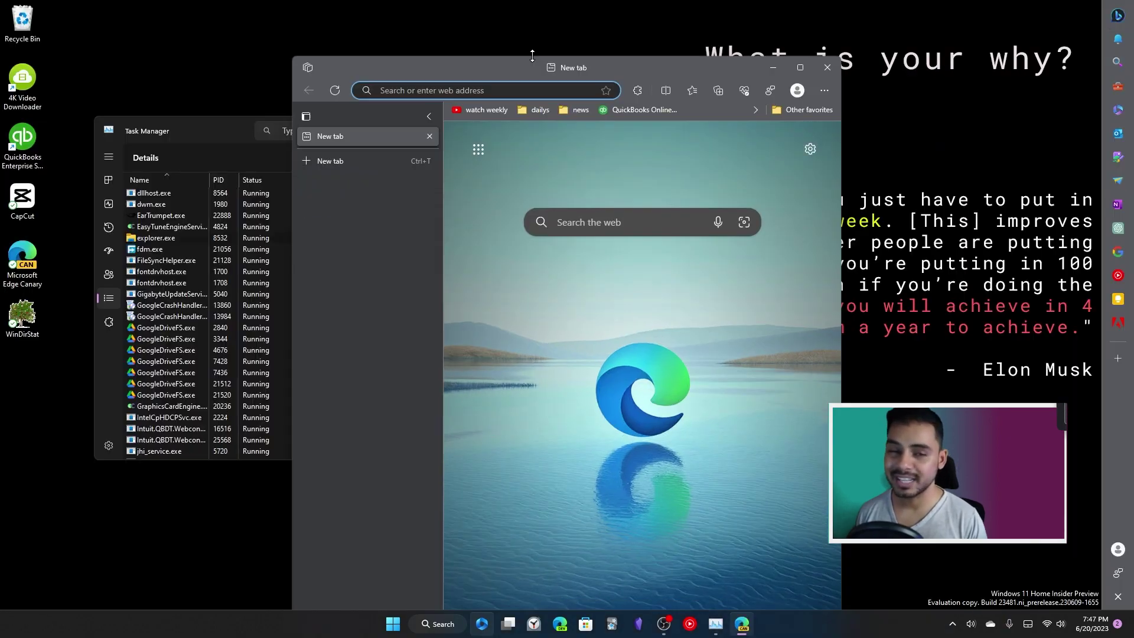
# Step: Open the main options menu of the Edge Canary browser window
pyautogui.click(824, 144)
pyautogui.click(665, 144)
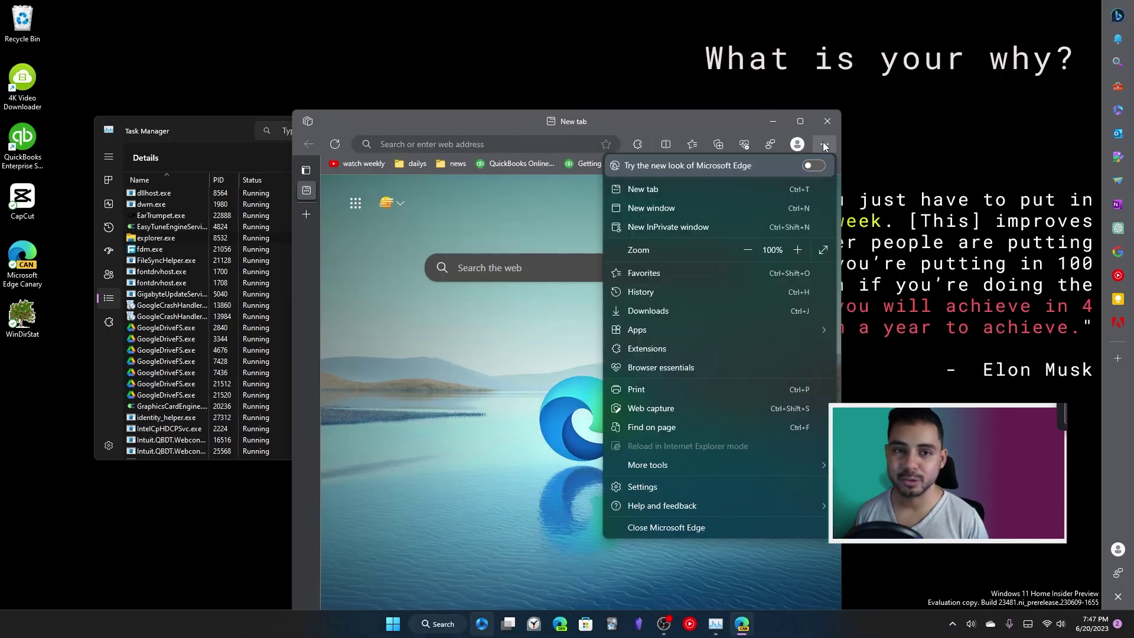